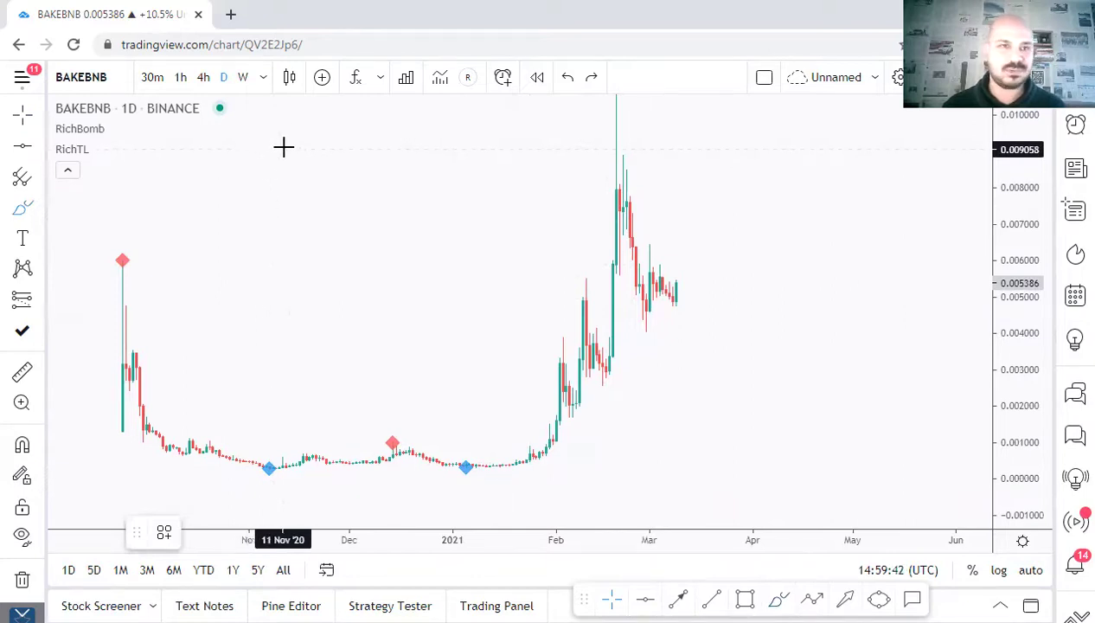
Brush two arrows pointing up toward the timeframe options and a rising wave with arrowheads over the empty middle of the BAKEBNB chart.
{"action": "left_click_drag", "start_coordinate": [275, 160], "coordinate": [256, 121]}
{"action": "left_click_drag", "start_coordinate": [256, 172], "coordinate": [229, 119]}
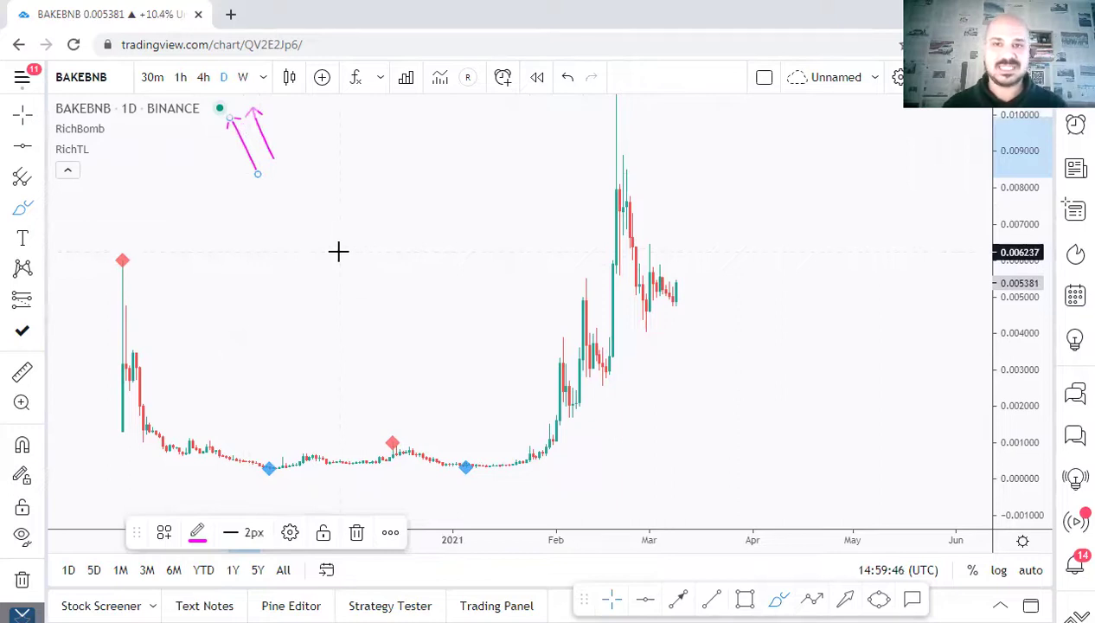
{"action": "mouse_move", "coordinate": [344, 310]}
{"action": "left_mouse_down"}
{"action": "mouse_move", "coordinate": [384, 230]}
{"action": "mouse_move", "coordinate": [452, 234]}
{"action": "mouse_move", "coordinate": [540, 180]}
{"action": "left_mouse_up"}
{"action": "left_click_drag", "start_coordinate": [567, 184], "coordinate": [617, 175]}
{"action": "left_click_drag", "start_coordinate": [629, 218], "coordinate": [713, 223]}
{"action": "mouse_move", "coordinate": [829, 235]}
{"action": "left_mouse_down"}
{"action": "mouse_move", "coordinate": [746, 230]}
{"action": "mouse_move", "coordinate": [856, 237]}
{"action": "mouse_move", "coordinate": [826, 235]}
{"action": "left_mouse_up"}
Undo the brushed wave and both arrows to clear the chart of sketches.
{"action": "key", "text": "ctrl+z"}
{"action": "key", "text": "ctrl+z"}
{"action": "key", "text": "ctrl+z"}
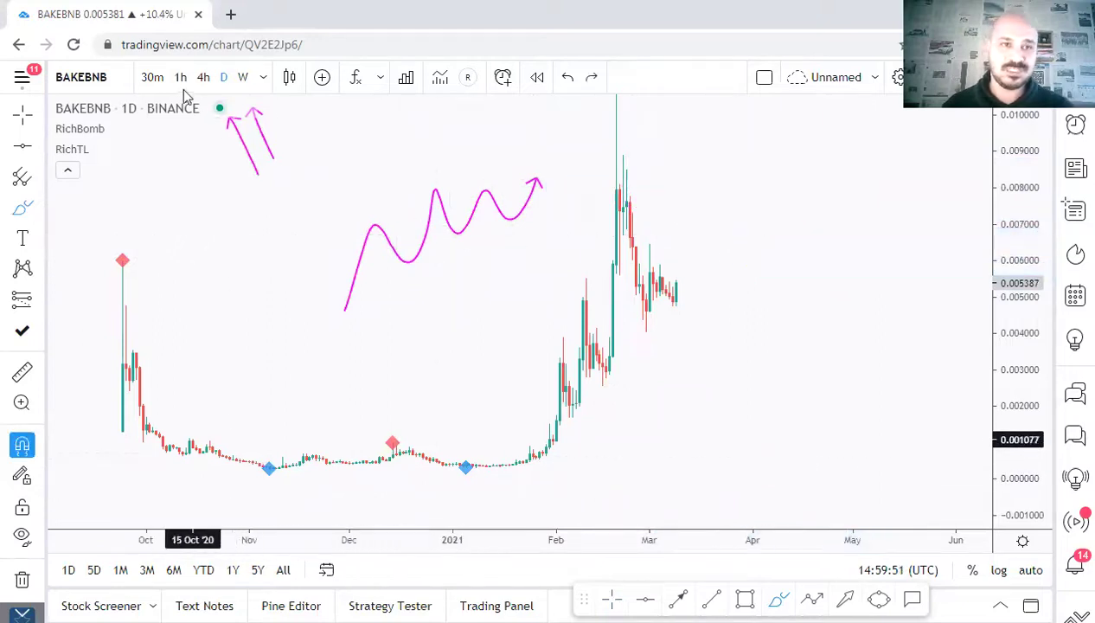
{"action": "key", "text": "ctrl+z"}
{"action": "key", "text": "ctrl+z"}
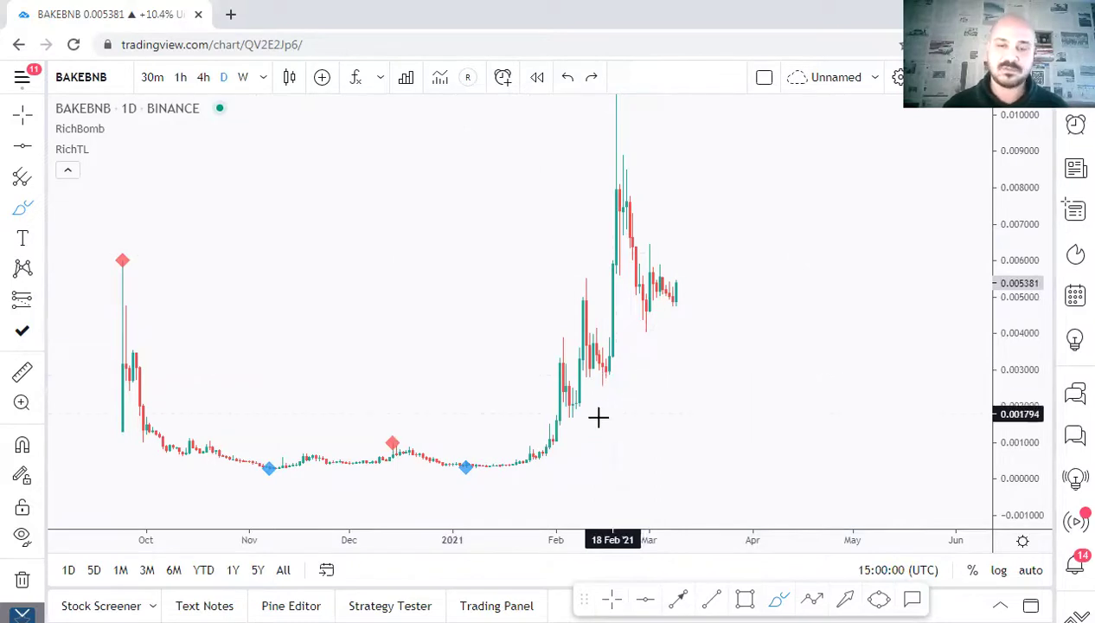
Trace the rally from the early January low through the February swings to the peak with the brush, and undo the stroke.
{"action": "mouse_move", "coordinate": [466, 467]}
{"action": "left_mouse_down"}
{"action": "mouse_move", "coordinate": [503, 461]}
{"action": "mouse_move", "coordinate": [549, 427]}
{"action": "mouse_move", "coordinate": [555, 370]}
{"action": "mouse_move", "coordinate": [569, 413]}
{"action": "mouse_move", "coordinate": [585, 298]}
{"action": "mouse_move", "coordinate": [613, 354]}
{"action": "mouse_move", "coordinate": [622, 170]}
{"action": "left_mouse_up"}
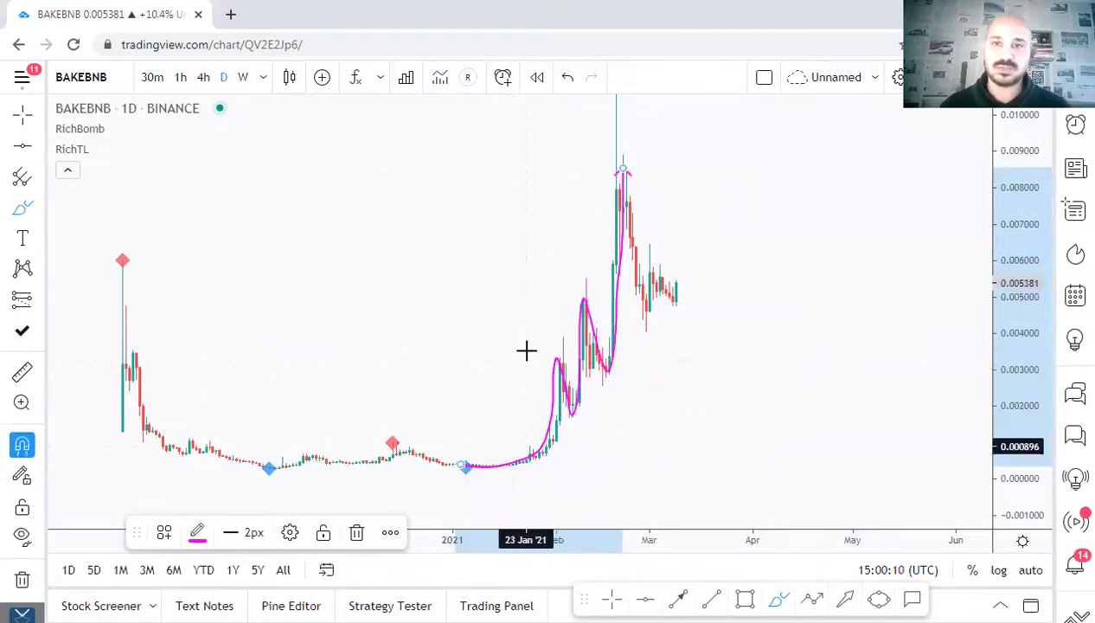
{"action": "key", "text": "ctrl+z"}
Draw a thin rectangle over the price zone just above 0.003000, spanning early February to late February.
{"action": "left_click_drag", "start_coordinate": [487, 317], "coordinate": [494, 326]}
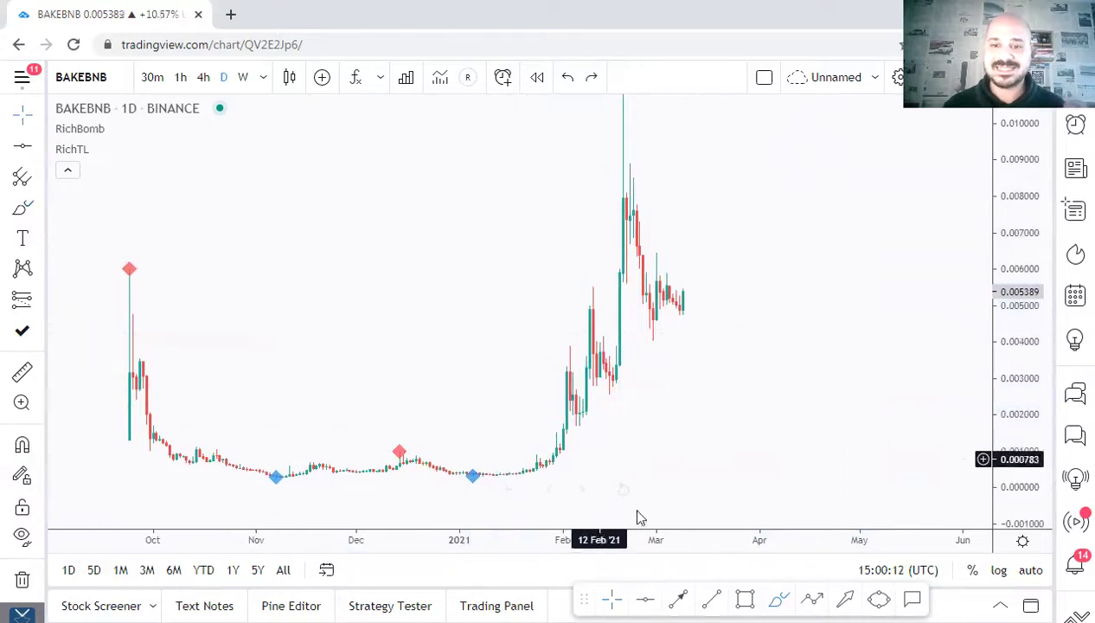
{"action": "left_click", "coordinate": [744, 599]}
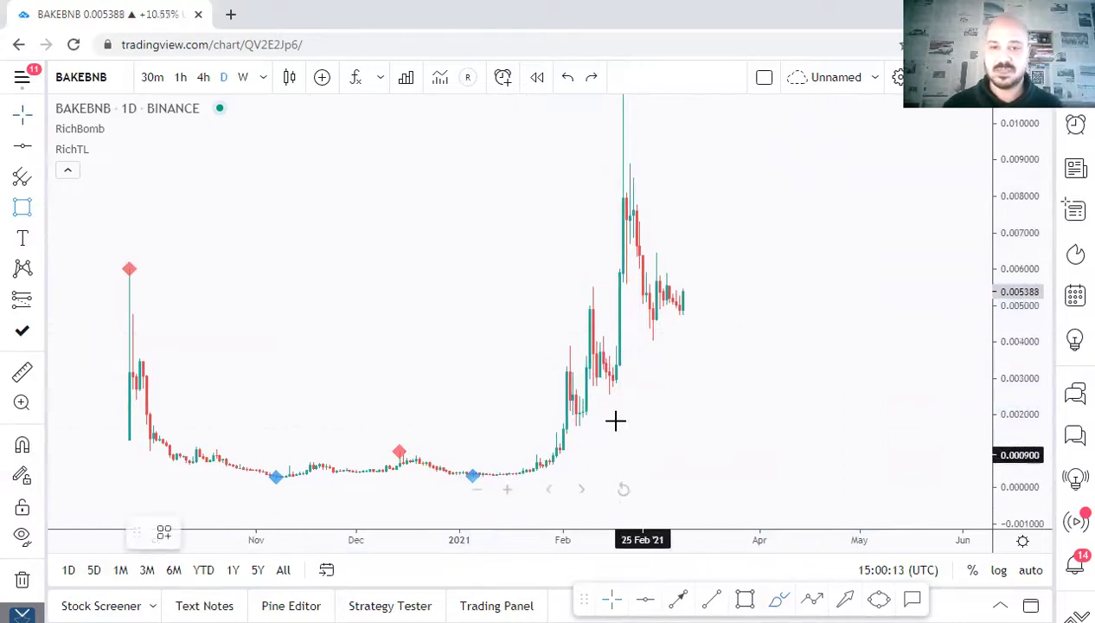
{"action": "left_click_drag", "start_coordinate": [564, 366], "coordinate": [646, 381]}
{"action": "left_click", "coordinate": [554, 361]}
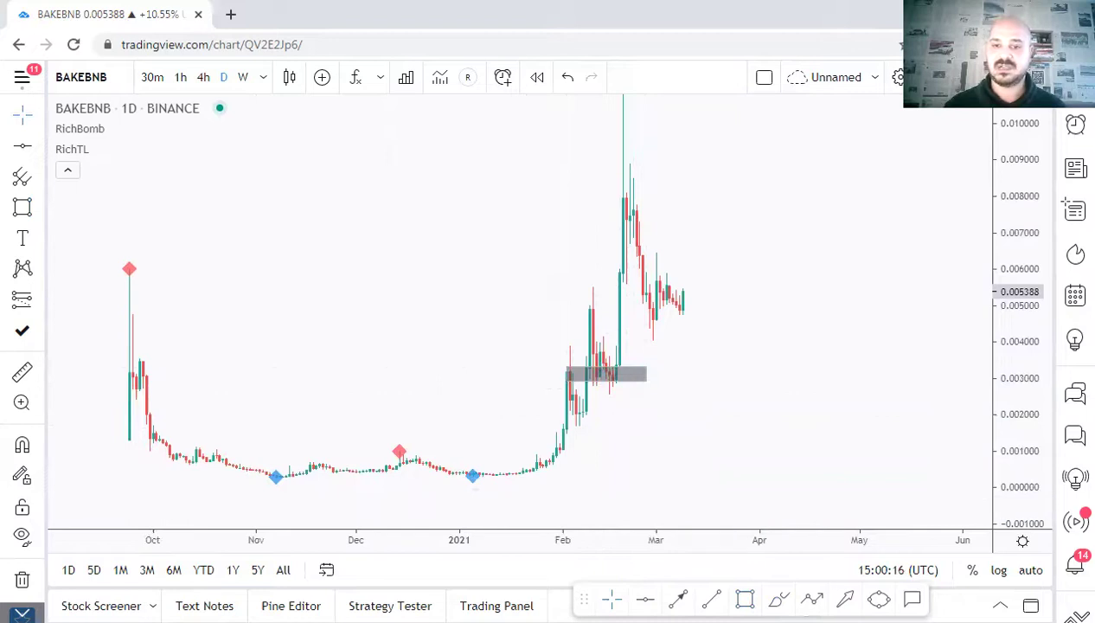
Brush arrows tracing the January rally to the February highs, circling the first swing high and the retest at the rectangle.
{"action": "left_click", "coordinate": [778, 599]}
{"action": "mouse_move", "coordinate": [464, 474]}
{"action": "left_mouse_down"}
{"action": "mouse_move", "coordinate": [486, 473]}
{"action": "mouse_move", "coordinate": [571, 415]}
{"action": "mouse_move", "coordinate": [576, 360]}
{"action": "mouse_move", "coordinate": [579, 420]}
{"action": "mouse_move", "coordinate": [592, 305]}
{"action": "left_mouse_up"}
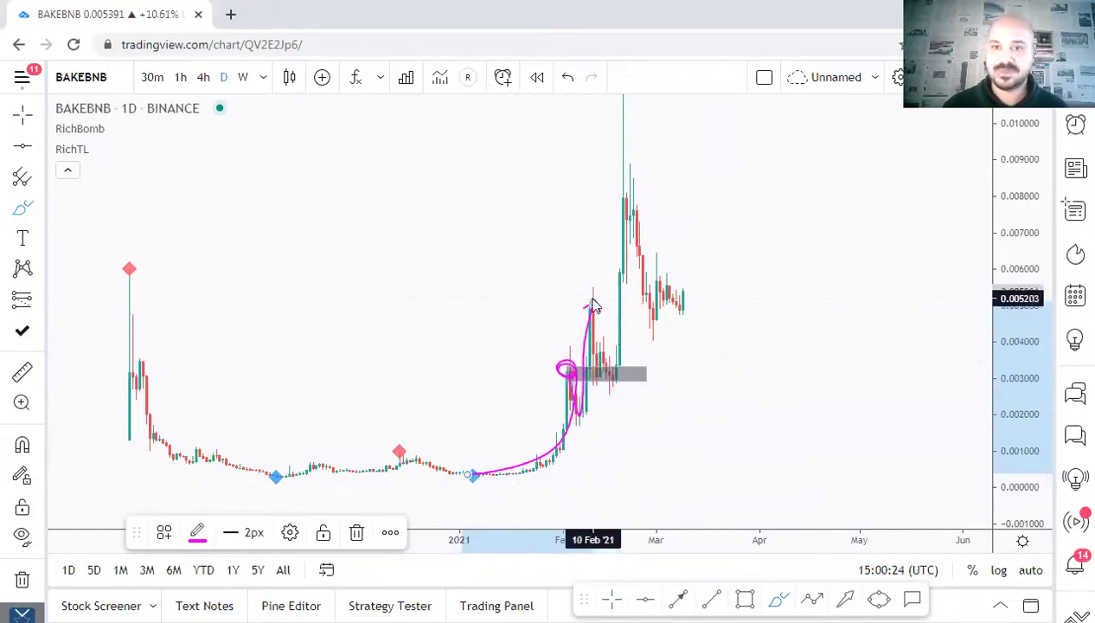
{"action": "mouse_move", "coordinate": [593, 301]}
{"action": "left_mouse_down"}
{"action": "mouse_move", "coordinate": [608, 371]}
{"action": "mouse_move", "coordinate": [625, 311]}
{"action": "mouse_move", "coordinate": [624, 209]}
{"action": "left_mouse_up"}
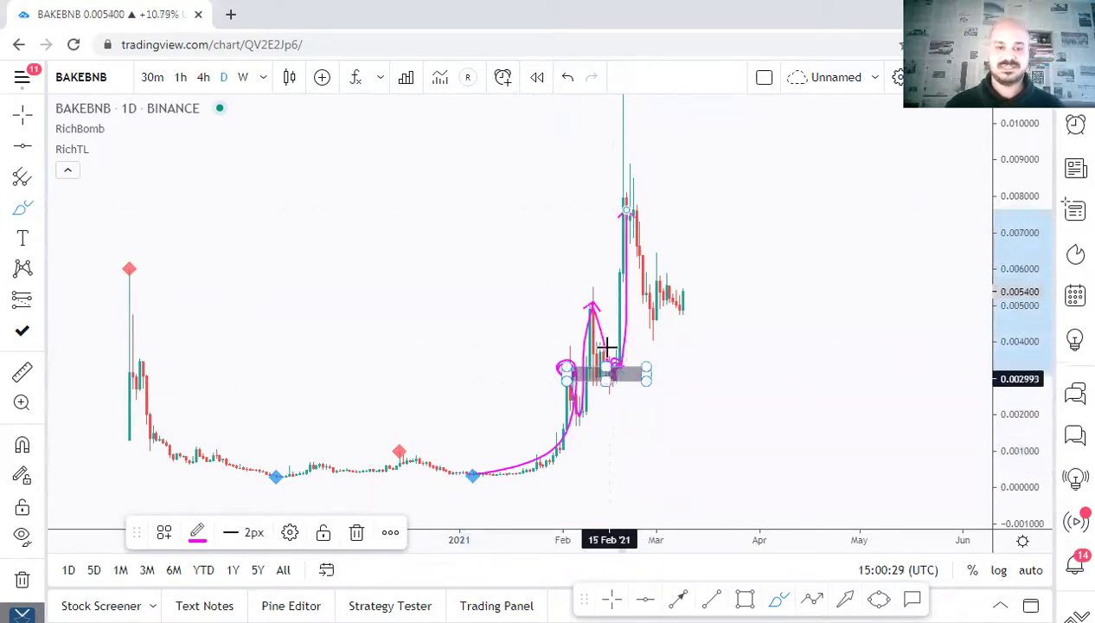
Undo the brush strokes around the rectangle near 0.003000.
{"action": "key", "text": "ctrl+z"}
{"action": "key", "text": "ctrl+z"}
{"action": "key", "text": "ctrl+z"}
{"action": "key", "text": "ctrl+z"}
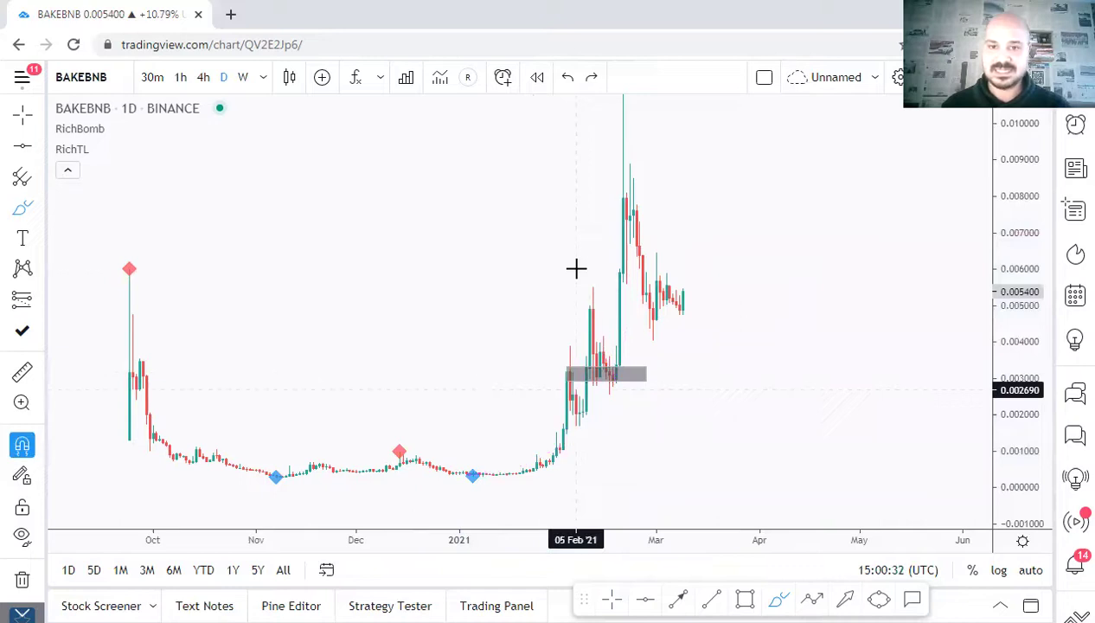
Move the rectangle up to the zone around 0.005000 and extend it to the right past the latest candle.
{"action": "mouse_move", "coordinate": [621, 385]}
{"action": "left_mouse_down"}
{"action": "mouse_move", "coordinate": [650, 316]}
{"action": "mouse_move", "coordinate": [721, 309]}
{"action": "left_mouse_up"}
{"action": "left_click", "coordinate": [696, 382]}
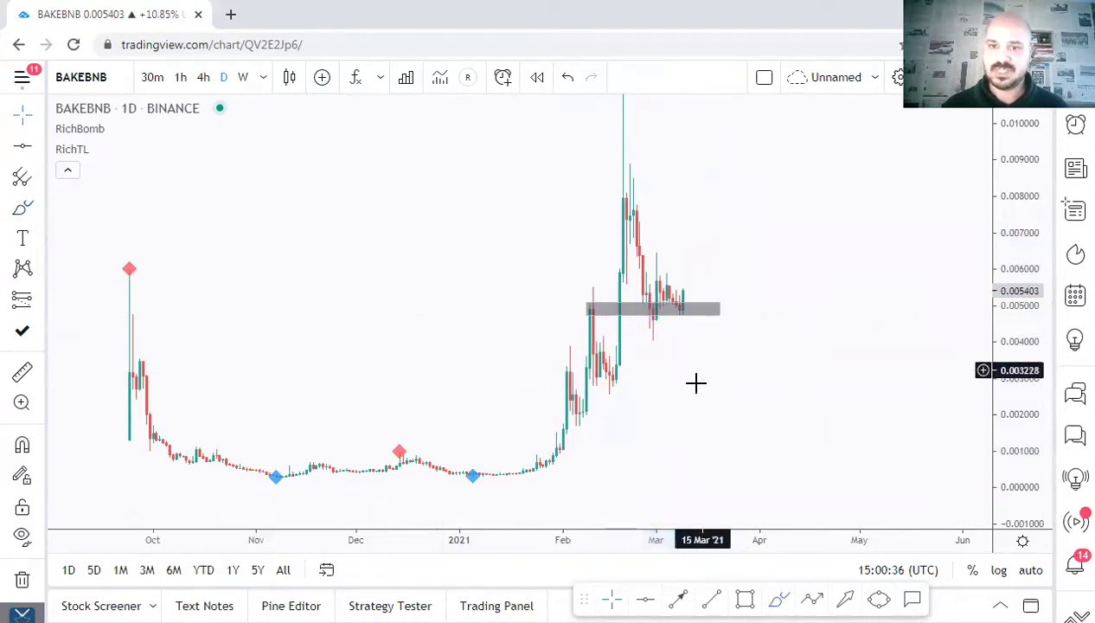
Circle the February swing highs, brush arrows through the swings to the 0.005000 zone and a rebound from it, and undo the sketches.
{"action": "mouse_move", "coordinate": [594, 294]}
{"action": "left_mouse_down"}
{"action": "mouse_move", "coordinate": [586, 313]}
{"action": "mouse_move", "coordinate": [593, 298]}
{"action": "left_mouse_up"}
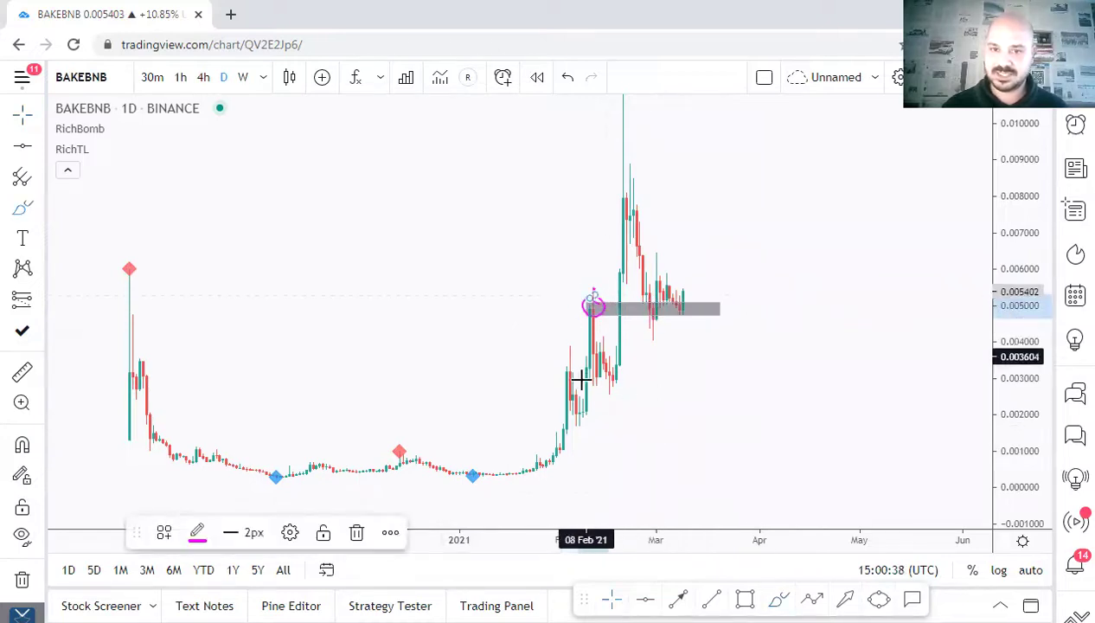
{"action": "mouse_move", "coordinate": [567, 361]}
{"action": "left_mouse_down"}
{"action": "mouse_move", "coordinate": [545, 372]}
{"action": "mouse_move", "coordinate": [568, 364]}
{"action": "left_mouse_up"}
{"action": "mouse_move", "coordinate": [586, 321]}
{"action": "left_mouse_down"}
{"action": "mouse_move", "coordinate": [607, 346]}
{"action": "mouse_move", "coordinate": [582, 417]}
{"action": "mouse_move", "coordinate": [622, 318]}
{"action": "mouse_move", "coordinate": [629, 197]}
{"action": "mouse_move", "coordinate": [672, 308]}
{"action": "left_mouse_up"}
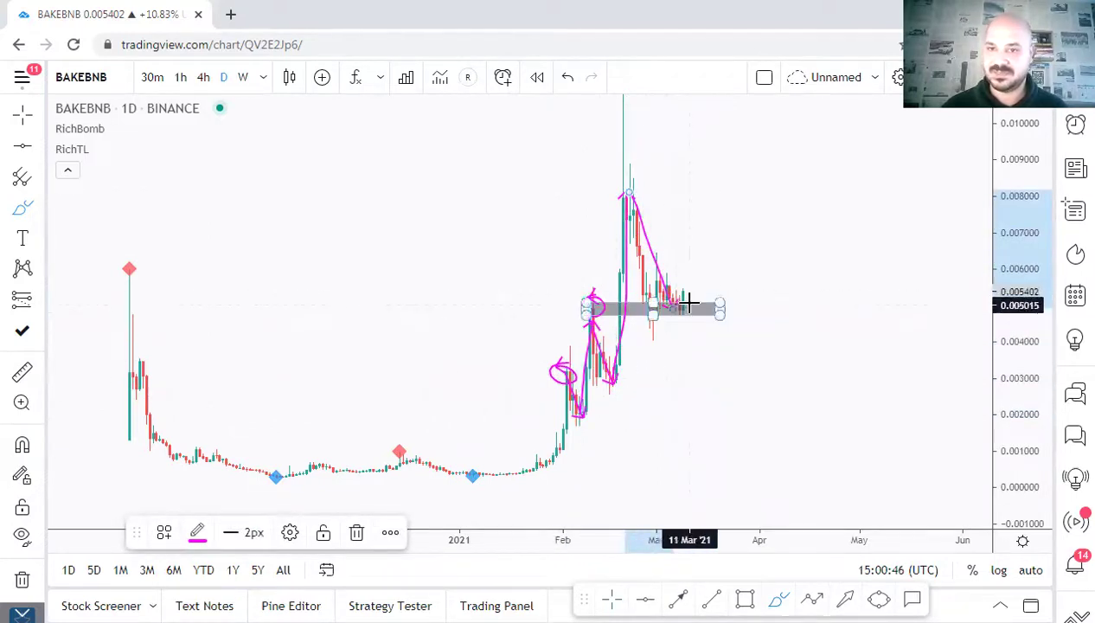
{"action": "left_click_drag", "start_coordinate": [689, 318], "coordinate": [711, 237]}
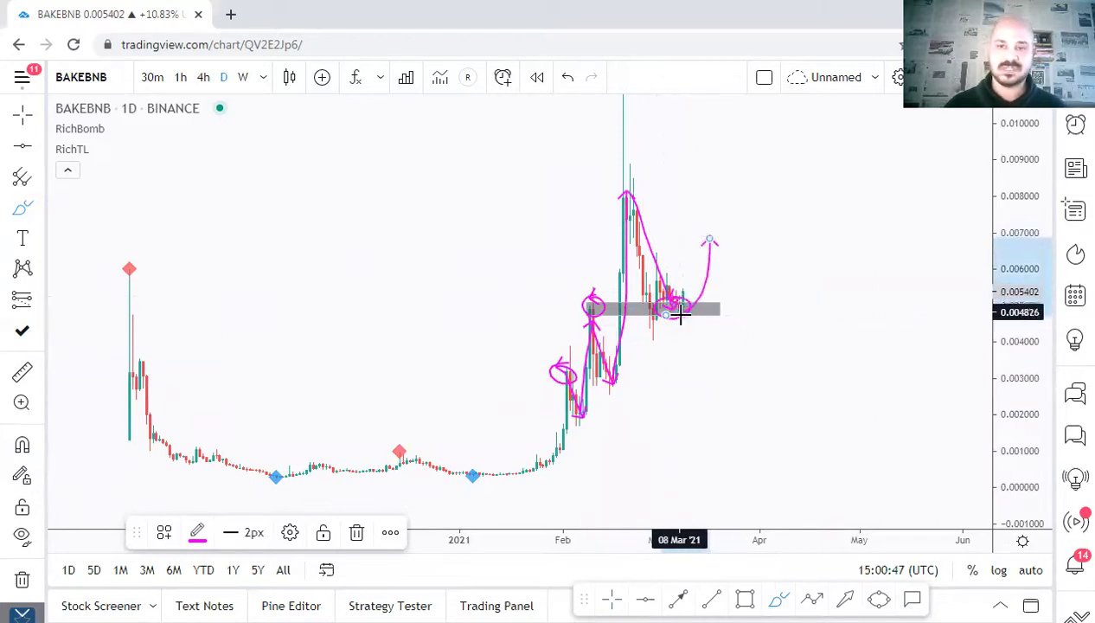
{"action": "left_click_drag", "start_coordinate": [744, 308], "coordinate": [716, 307]}
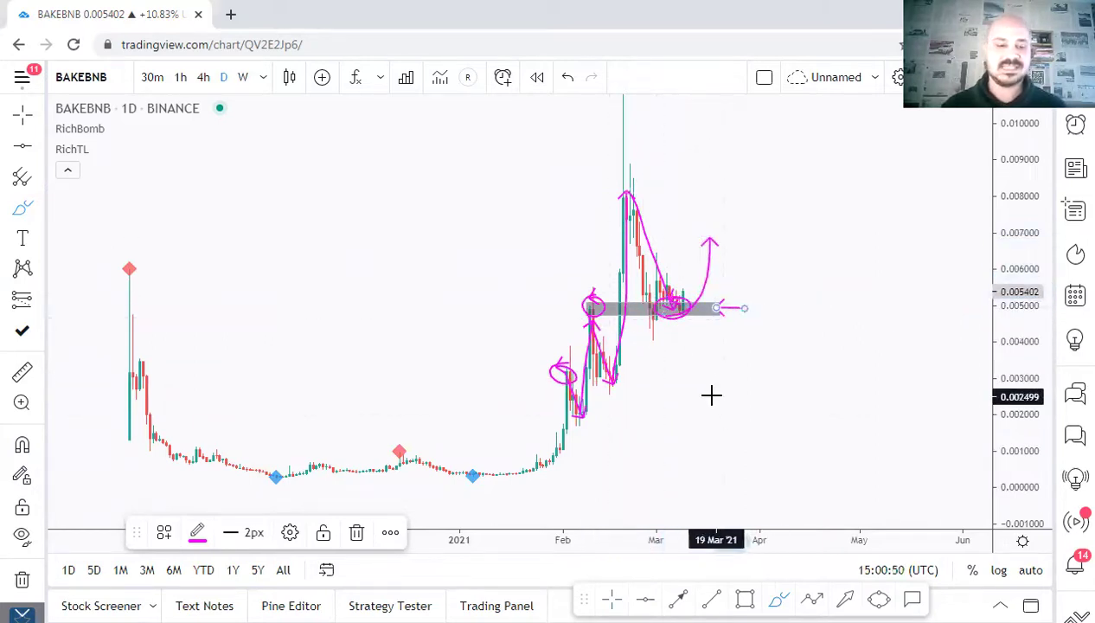
{"action": "key", "text": "ctrl+z"}
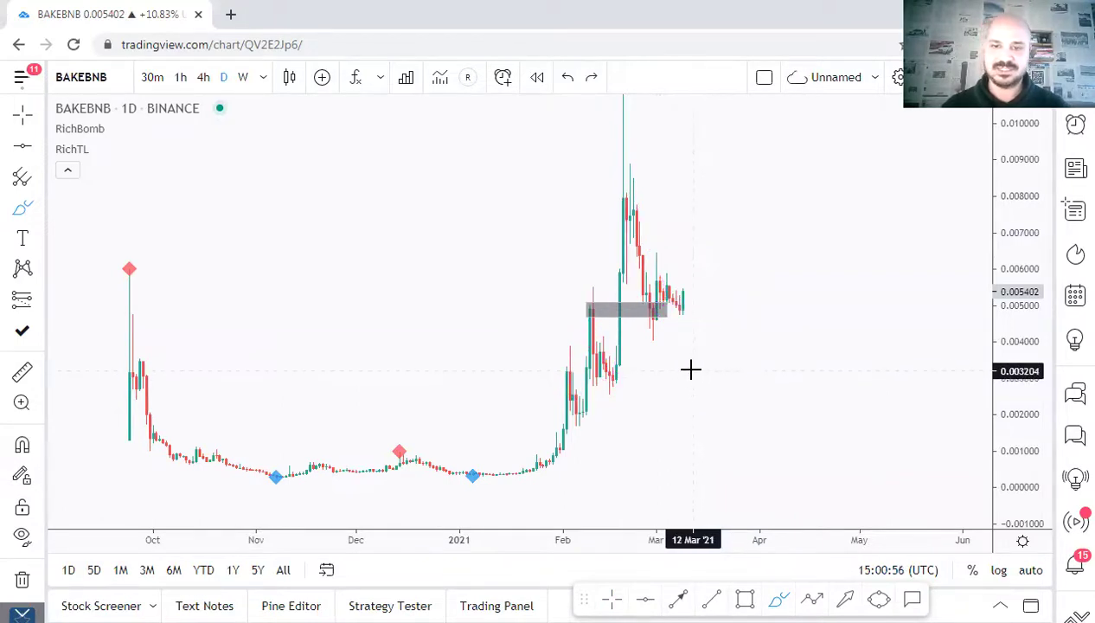
Draw a rising trend line under the February and March lows, from 0.001629 on 5 Feb '21 up to 0.006331.
{"action": "left_click", "coordinate": [711, 598]}
{"action": "left_click", "coordinate": [576, 428]}
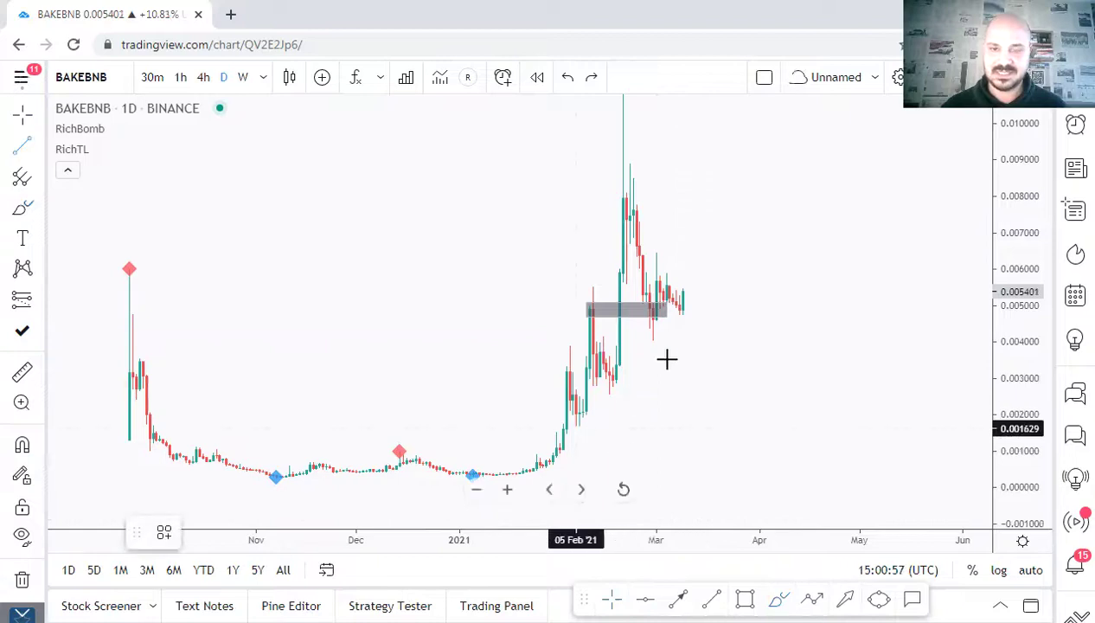
{"action": "left_click", "coordinate": [729, 258]}
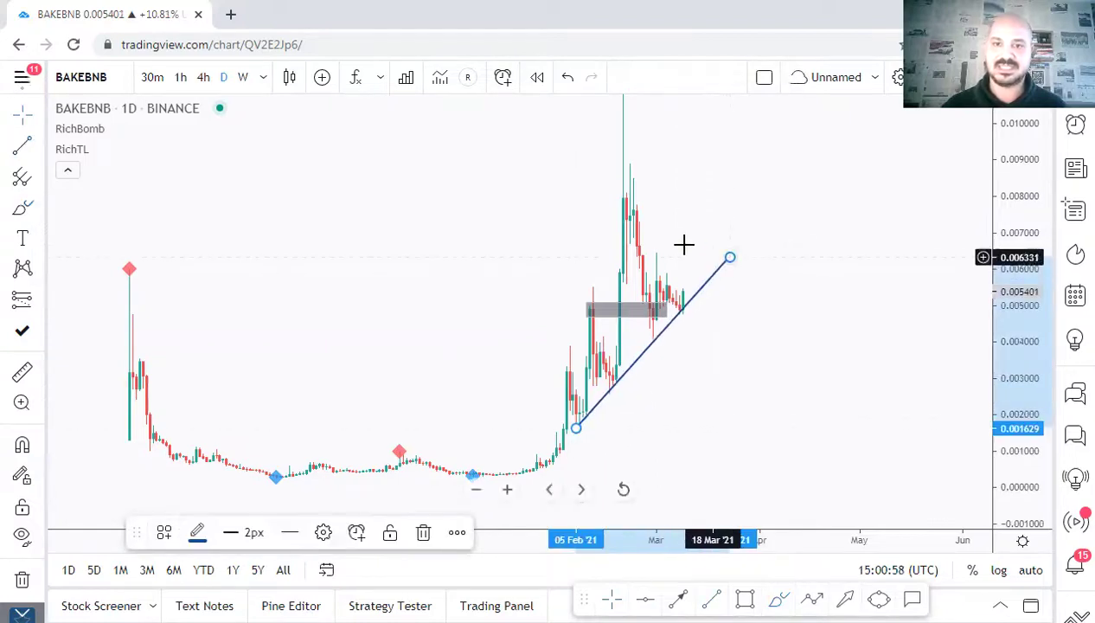
{"action": "left_click", "coordinate": [712, 288]}
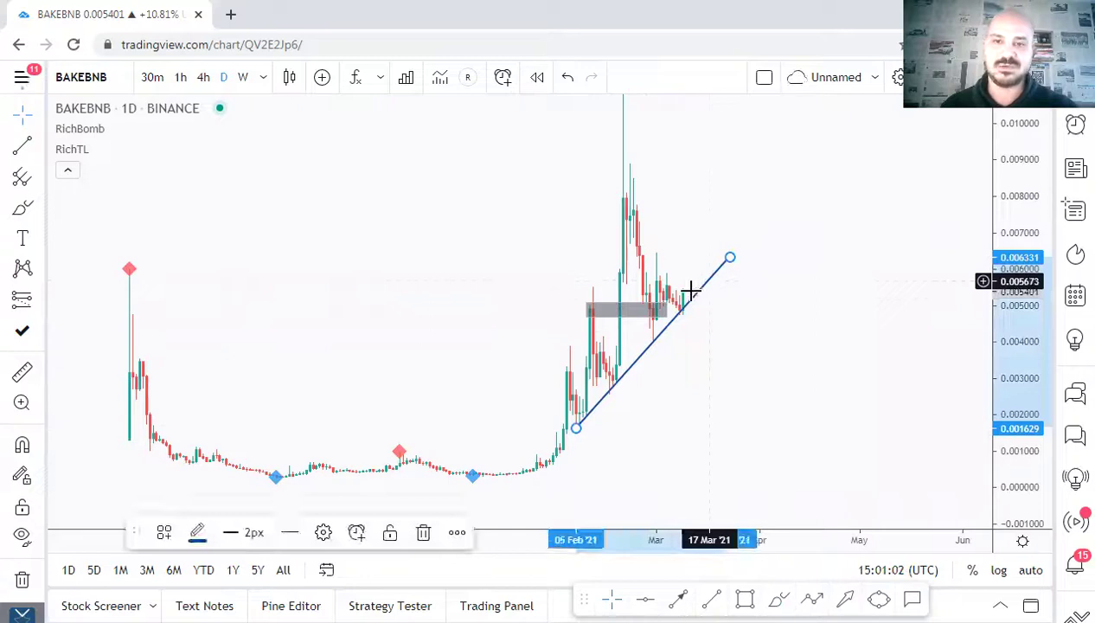
Delete the rising trend line and the rectangle near 0.005000.
{"action": "key", "text": "Delete"}
{"action": "left_click", "coordinate": [665, 315]}
{"action": "key", "text": "Delete"}
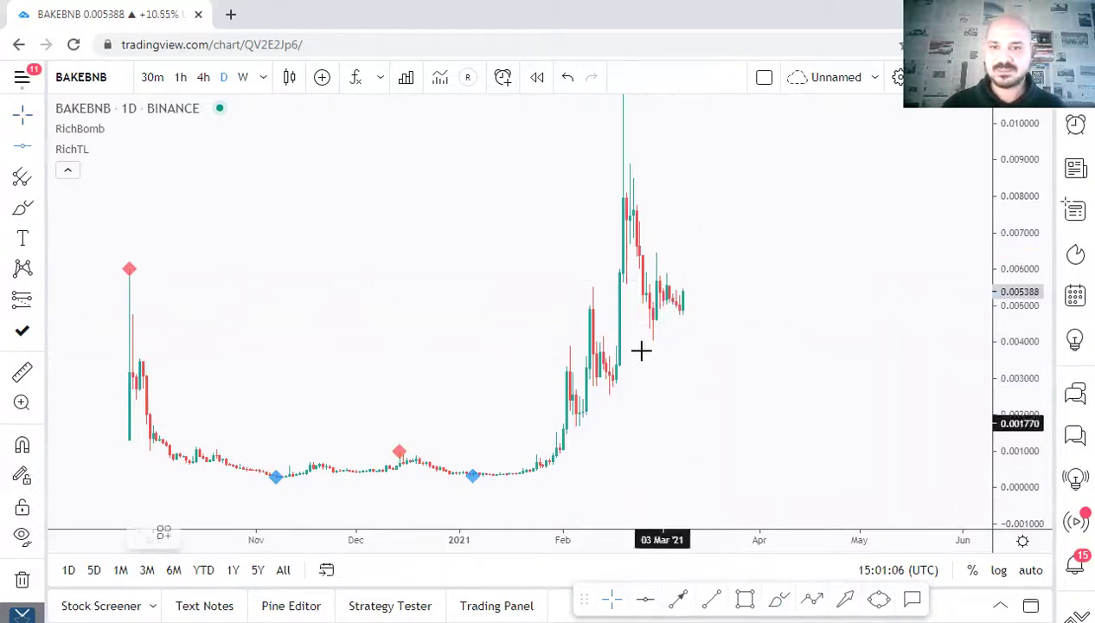
Place a horizontal line across the chart at about 0.004920, along the recent lows.
{"action": "key", "text": "alt+h"}
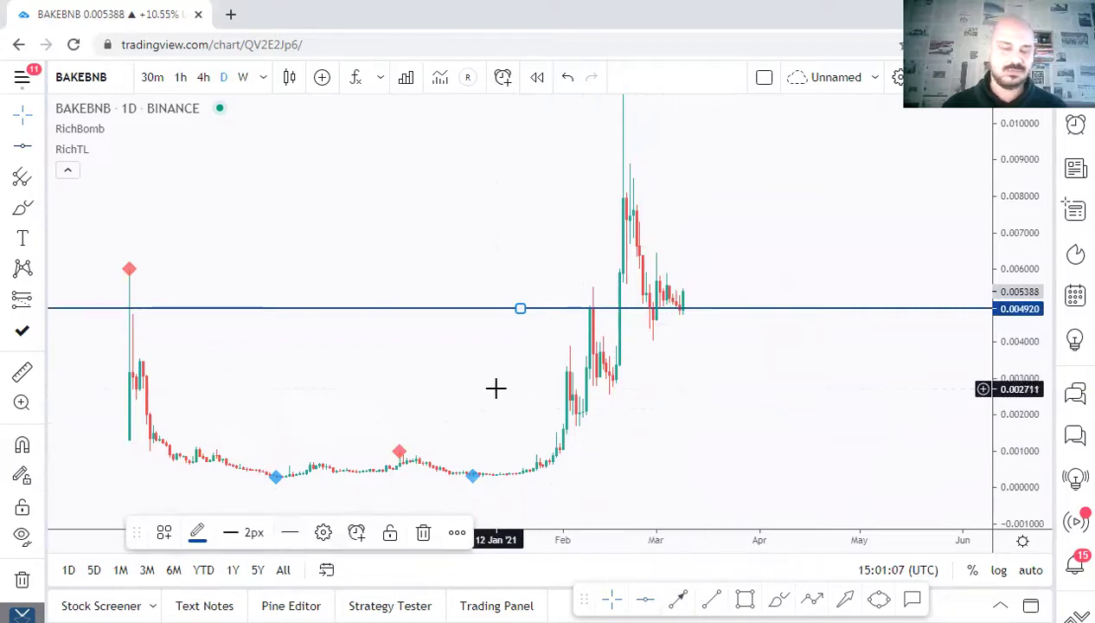
Brush arrows above and below the horizontal line with a circle on it, to the right of the candles, and undo these strokes.
{"action": "left_click", "coordinate": [778, 599]}
{"action": "mouse_move", "coordinate": [833, 295]}
{"action": "left_mouse_down"}
{"action": "mouse_move", "coordinate": [838, 313]}
{"action": "mouse_move", "coordinate": [844, 300]}
{"action": "left_mouse_up"}
{"action": "left_click_drag", "start_coordinate": [752, 296], "coordinate": [856, 299]}
{"action": "left_click_drag", "start_coordinate": [750, 321], "coordinate": [874, 330]}
{"action": "mouse_move", "coordinate": [837, 298]}
{"action": "left_mouse_down"}
{"action": "mouse_move", "coordinate": [794, 301]}
{"action": "mouse_move", "coordinate": [830, 293]}
{"action": "left_mouse_up"}
{"action": "key", "text": "ctrl+z"}
{"action": "key", "text": "ctrl+z"}
{"action": "key", "text": "ctrl+z"}
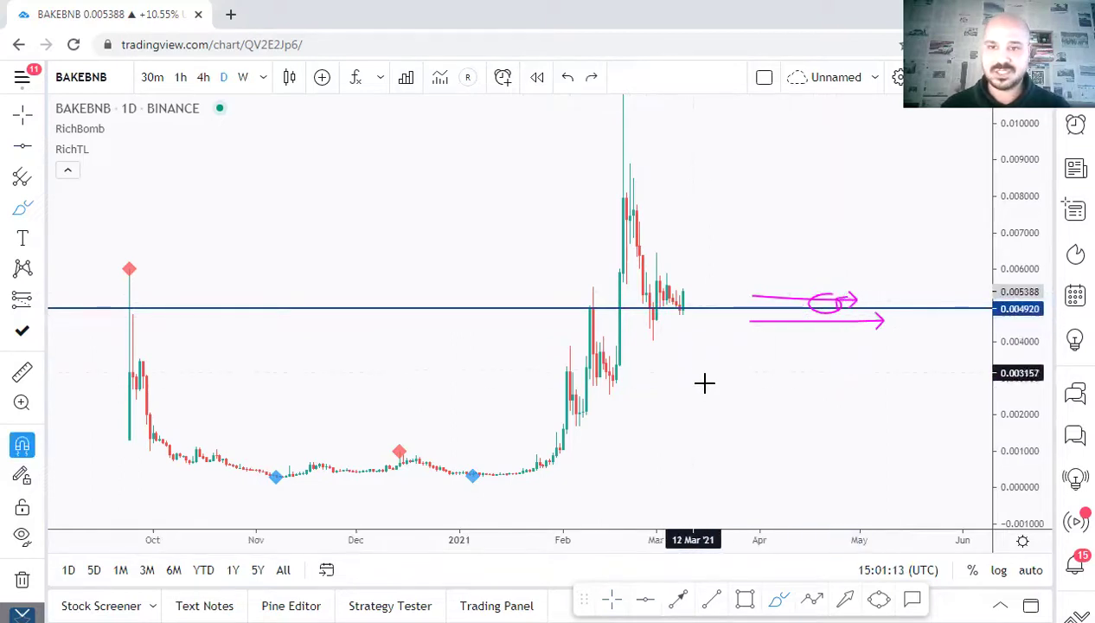
Set the horizontal line's price coordinate to 0.005.
{"action": "left_click", "coordinate": [689, 309]}
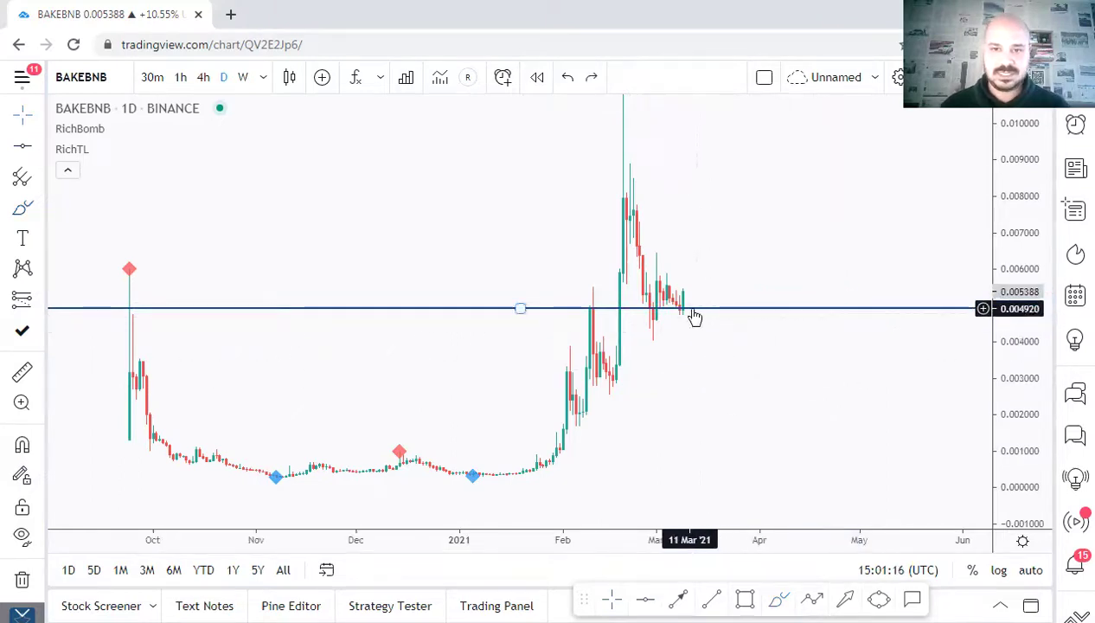
{"action": "left_click", "coordinate": [325, 532]}
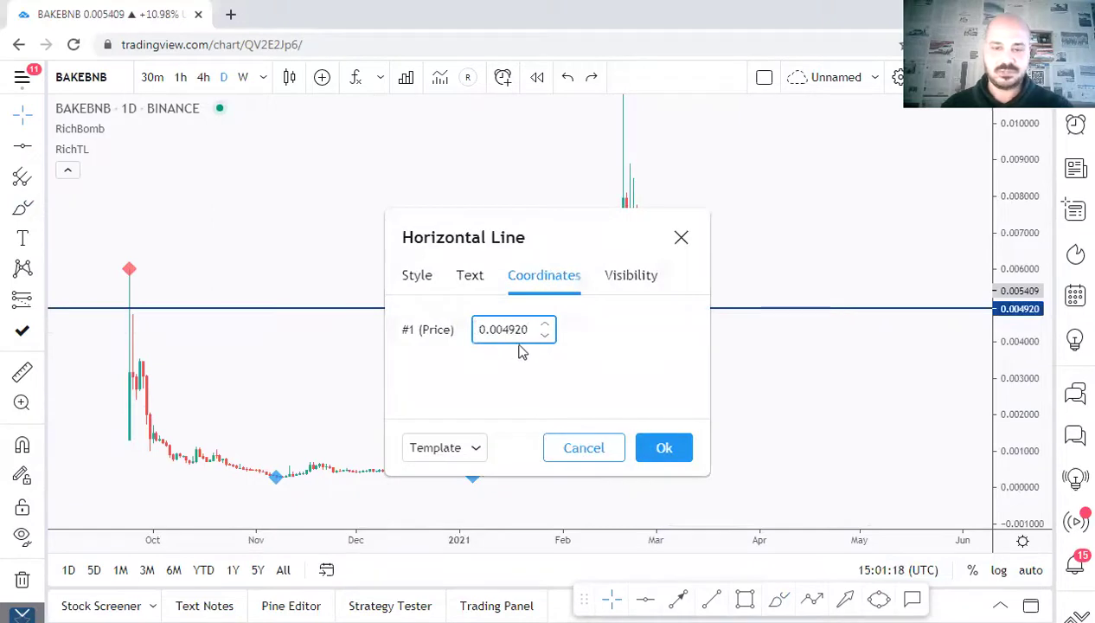
{"action": "key", "text": "BackSpace"}
{"action": "key", "text": "BackSpace"}
{"action": "type", "text": "5"}
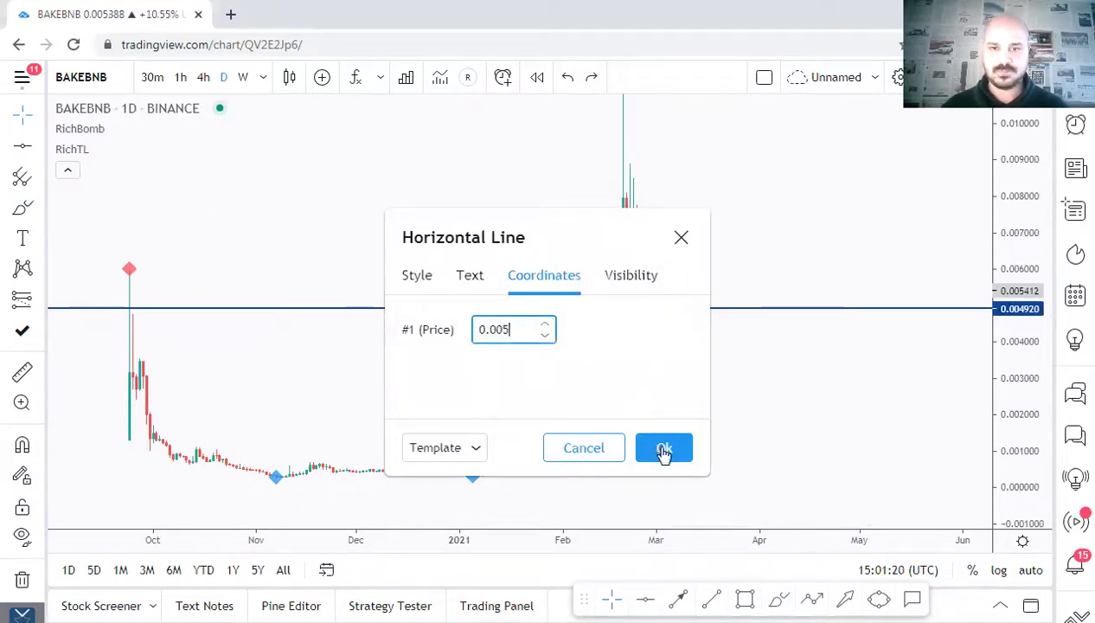
{"action": "left_click", "coordinate": [661, 447]}
{"action": "left_click", "coordinate": [647, 374]}
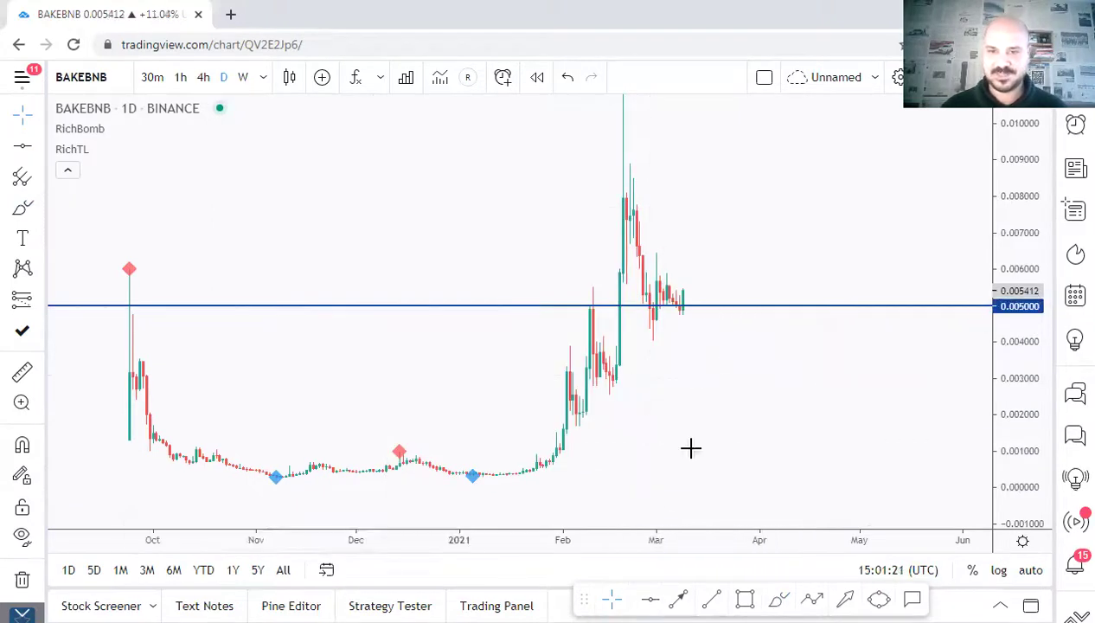
Try extra horizontal lines at about 0.005367 and 0.004591 around the 0.005 level, and delete both.
{"action": "left_click", "coordinate": [647, 599]}
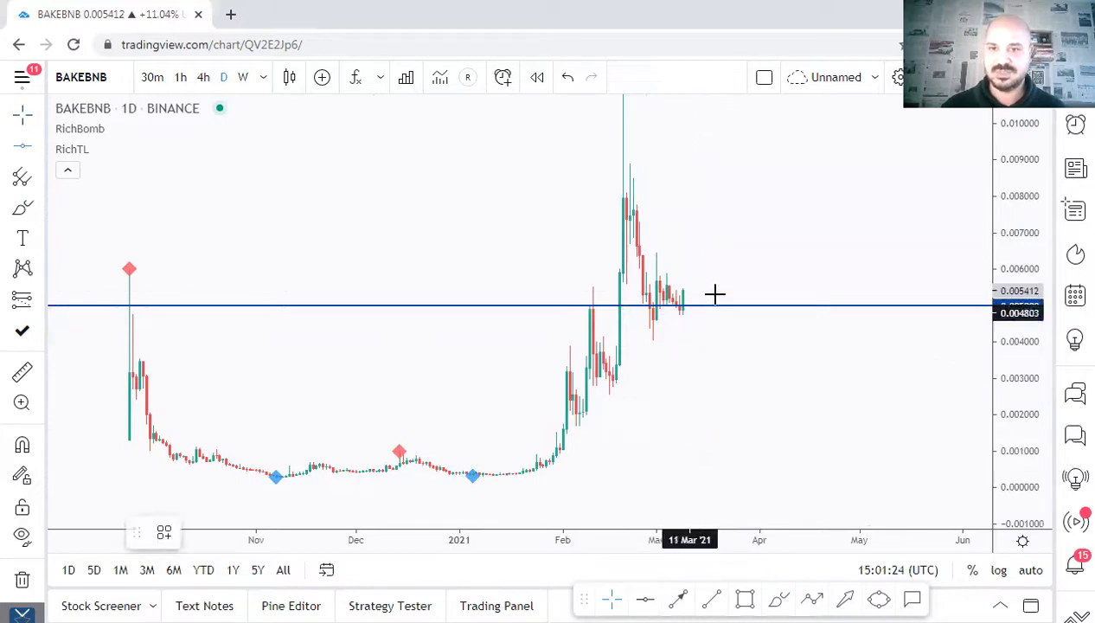
{"action": "left_click", "coordinate": [711, 292]}
{"action": "left_click", "coordinate": [648, 598]}
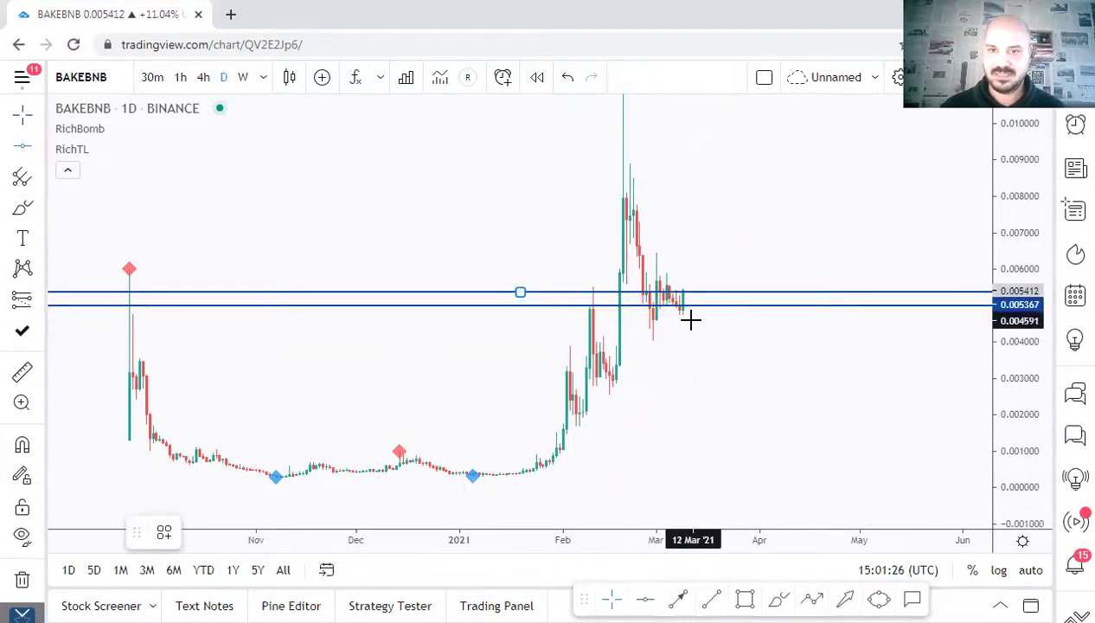
{"action": "key", "text": "alt+h"}
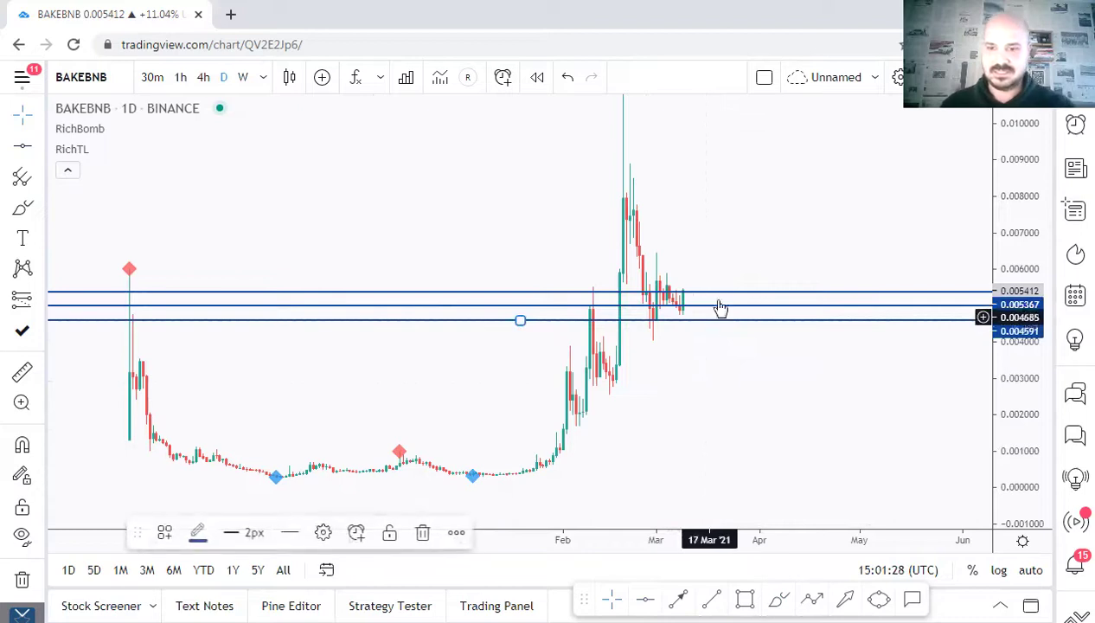
{"action": "key", "text": "Delete"}
{"action": "key", "text": "Delete"}
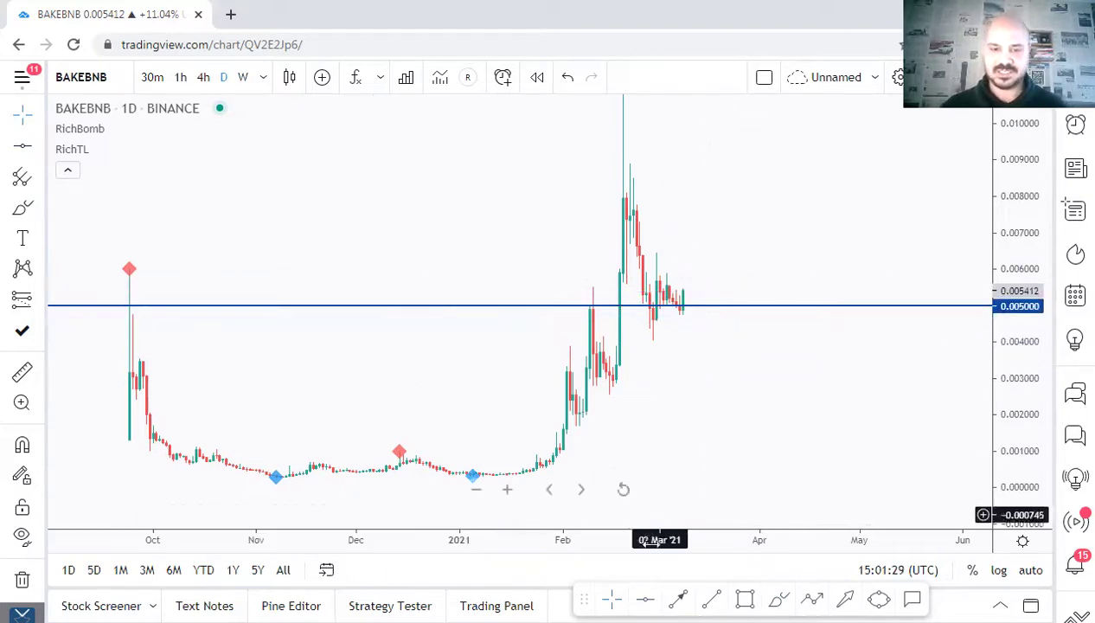
Add a second horizontal line through the mid-February lows and set its price to 0.003.
{"action": "left_click", "coordinate": [576, 372]}
{"action": "left_click", "coordinate": [323, 533]}
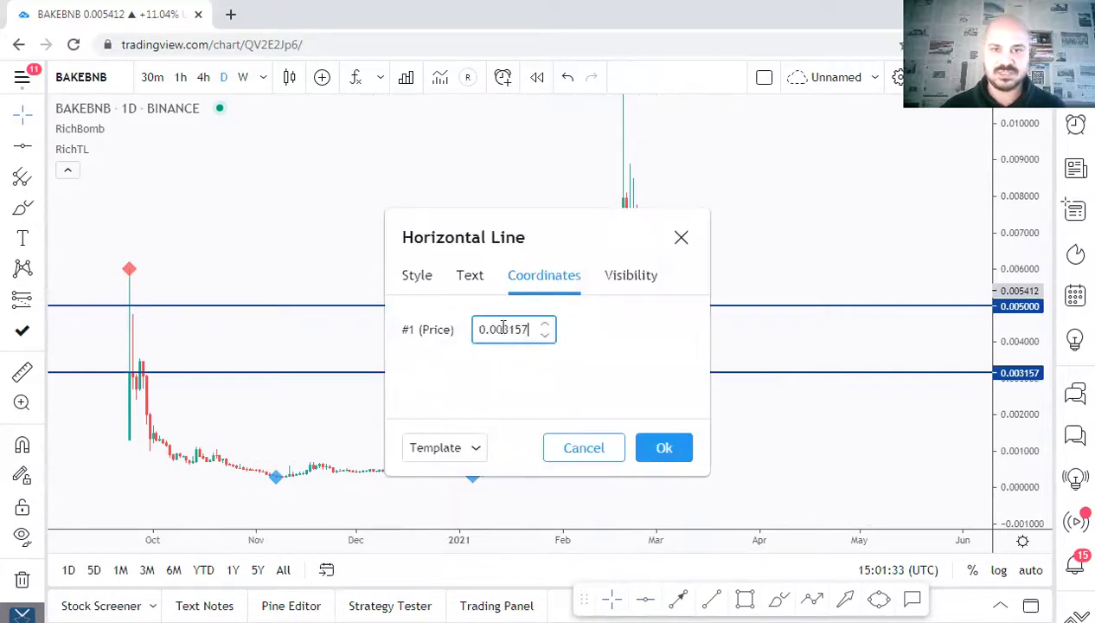
{"action": "key", "text": "BackSpace"}
{"action": "key", "text": "BackSpace"}
{"action": "key", "text": "BackSpace"}
{"action": "left_click", "coordinate": [664, 447]}
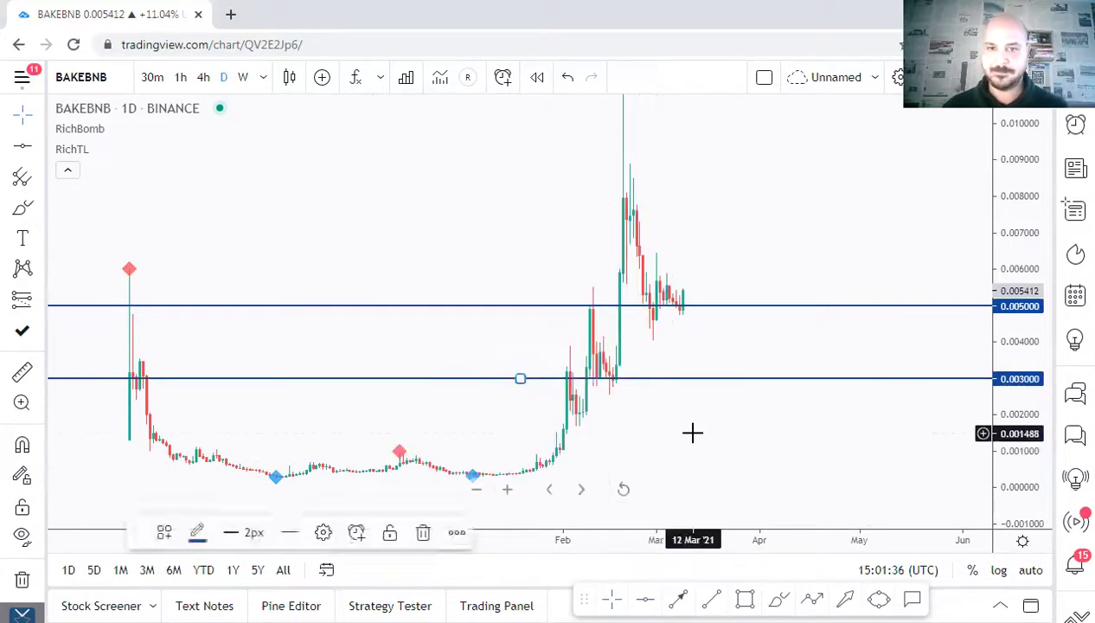
Circle the February retest of the 0.003 line with the brush, add an upward arrow from it, and undo the sketch.
{"action": "left_click", "coordinate": [778, 598]}
{"action": "mouse_move", "coordinate": [609, 378]}
{"action": "left_mouse_down"}
{"action": "mouse_move", "coordinate": [626, 384]}
{"action": "mouse_move", "coordinate": [626, 265]}
{"action": "left_mouse_up"}
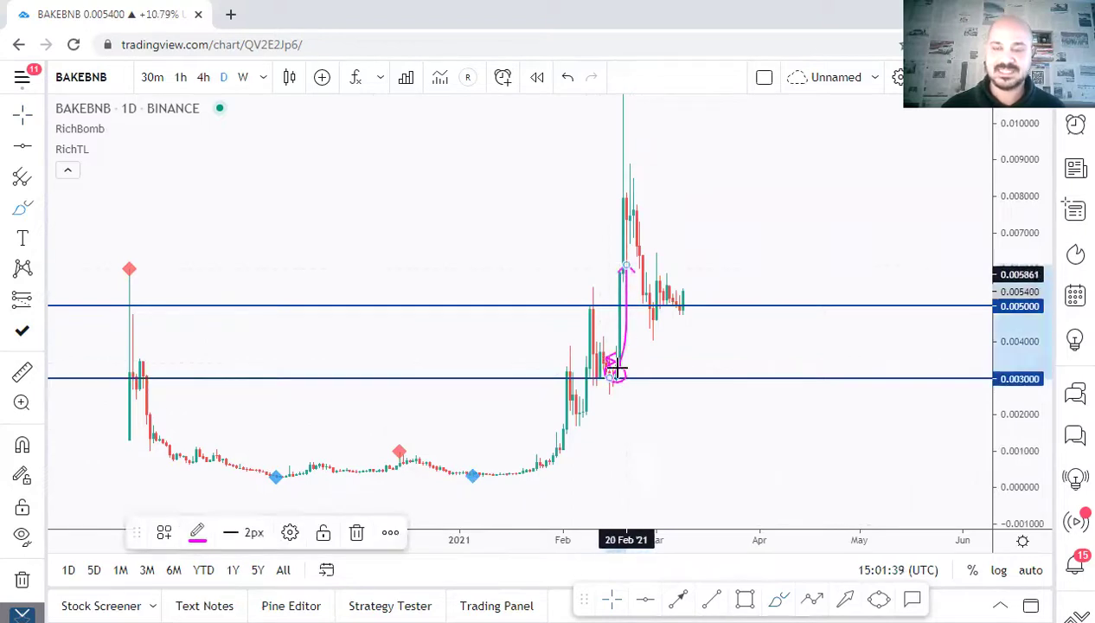
{"action": "left_click", "coordinate": [682, 371]}
{"action": "key", "text": "ctrl+z"}
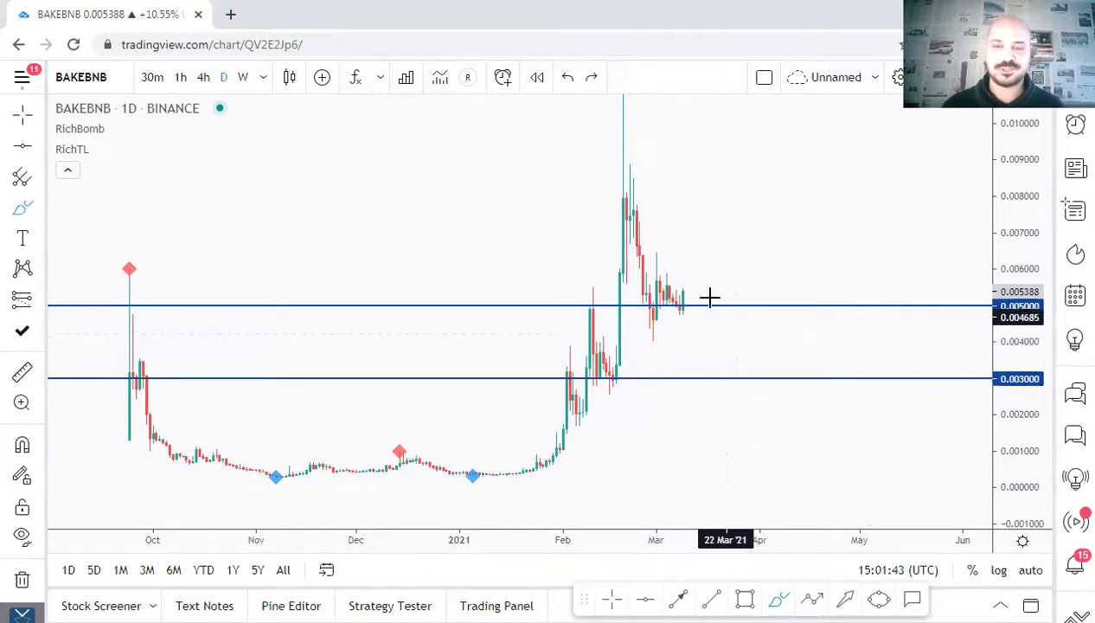
Brush a curved upward arrow from the latest candle at the 0.005 line to just above 0.006.
{"action": "left_click_drag", "start_coordinate": [699, 292], "coordinate": [703, 253]}
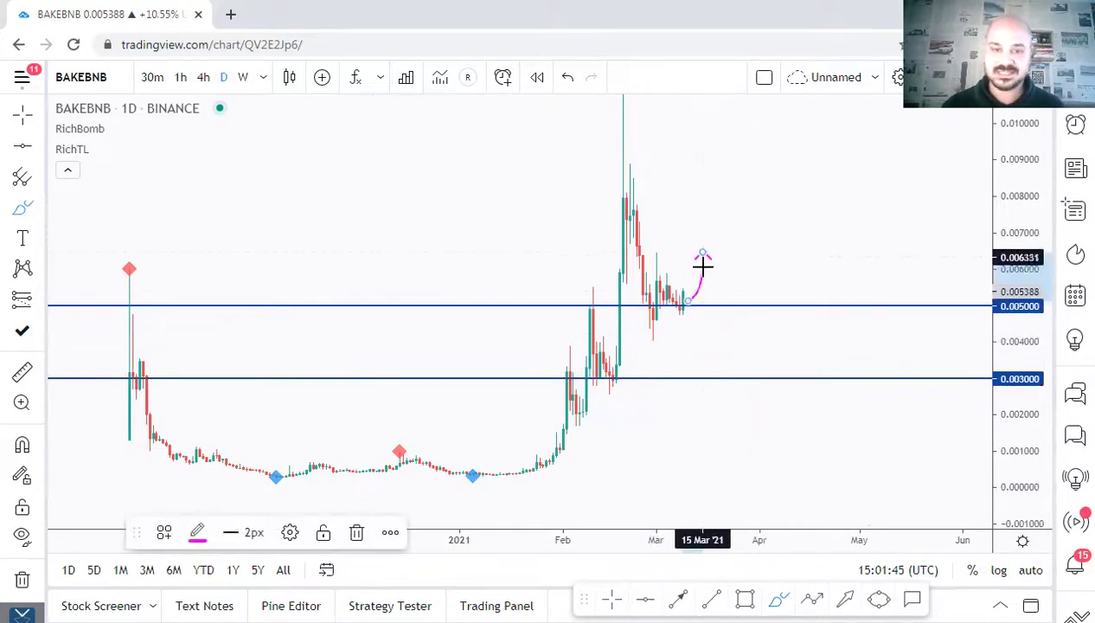
Undo the upward arrow and brush a stepped drop from the latest candle through 0.005 to a circled area at the 0.003 line.
{"action": "key", "text": "ctrl+z"}
{"action": "left_click_drag", "start_coordinate": [687, 290], "coordinate": [696, 340]}
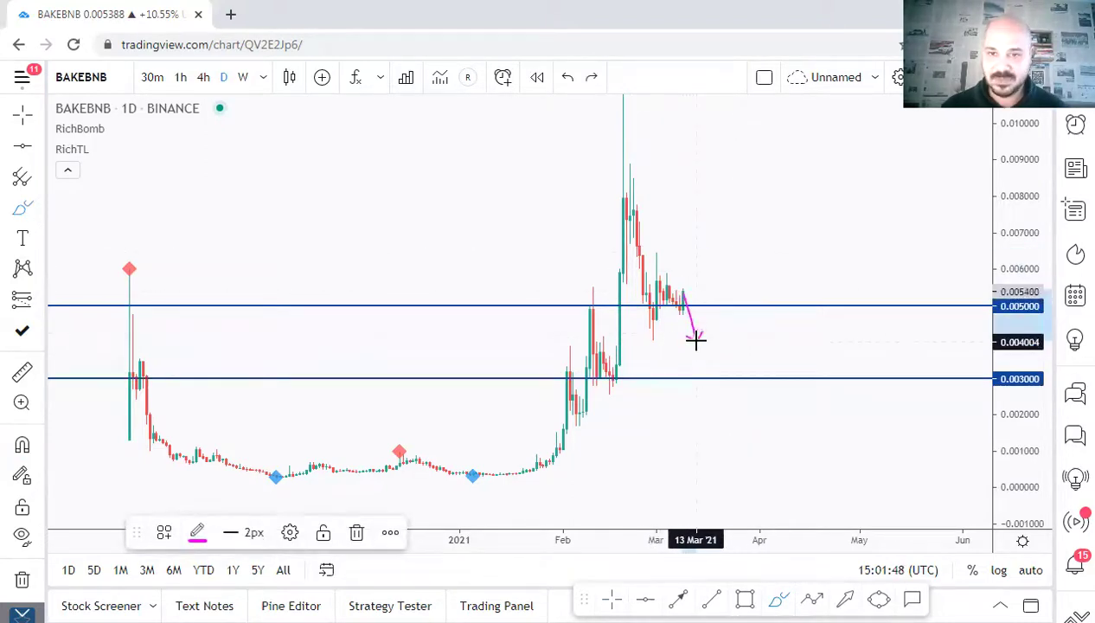
{"action": "left_click_drag", "start_coordinate": [687, 296], "coordinate": [692, 301]}
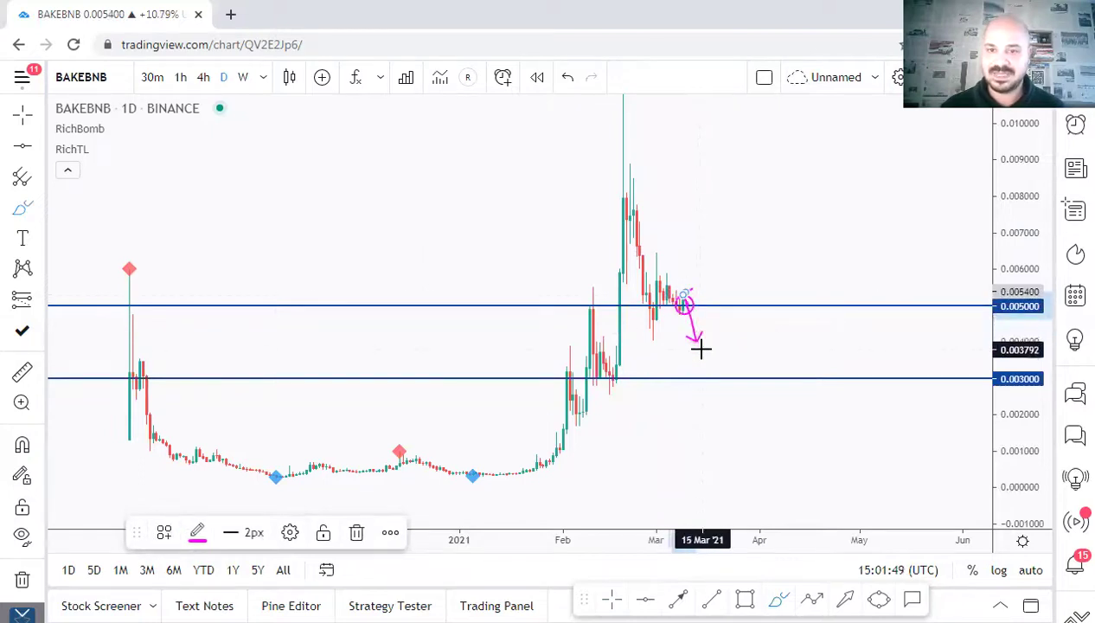
{"action": "mouse_move", "coordinate": [697, 338]}
{"action": "left_mouse_down"}
{"action": "mouse_move", "coordinate": [716, 313]}
{"action": "mouse_move", "coordinate": [723, 367]}
{"action": "left_mouse_up"}
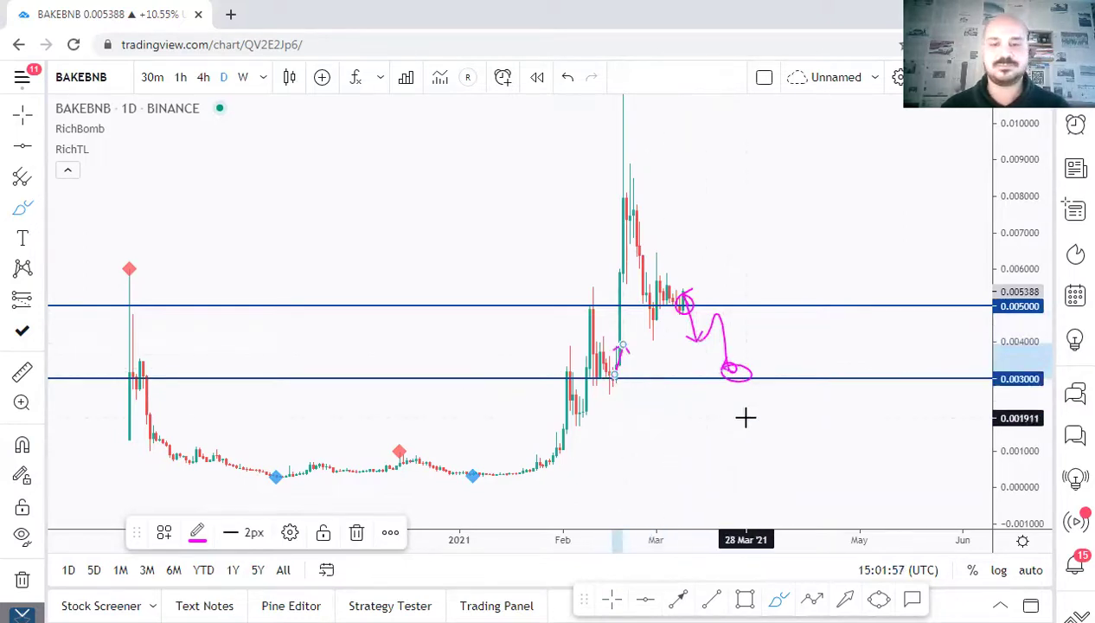
Undo the arrow at the mid-February lows, brush a rebound arrow from the circled 0.003 area, and undo all the scenario sketches.
{"action": "key", "text": "ctrl+z"}
{"action": "mouse_move", "coordinate": [731, 370]}
{"action": "left_mouse_down"}
{"action": "mouse_move", "coordinate": [769, 368]}
{"action": "mouse_move", "coordinate": [774, 325]}
{"action": "left_mouse_up"}
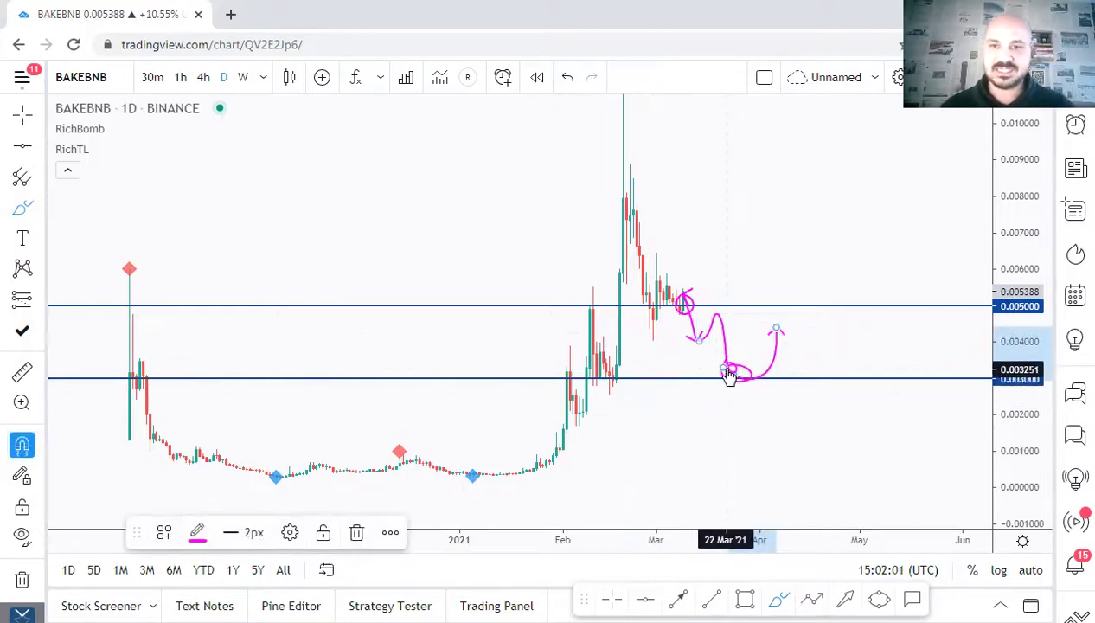
{"action": "key", "text": "ctrl+z"}
{"action": "key", "text": "ctrl+z"}
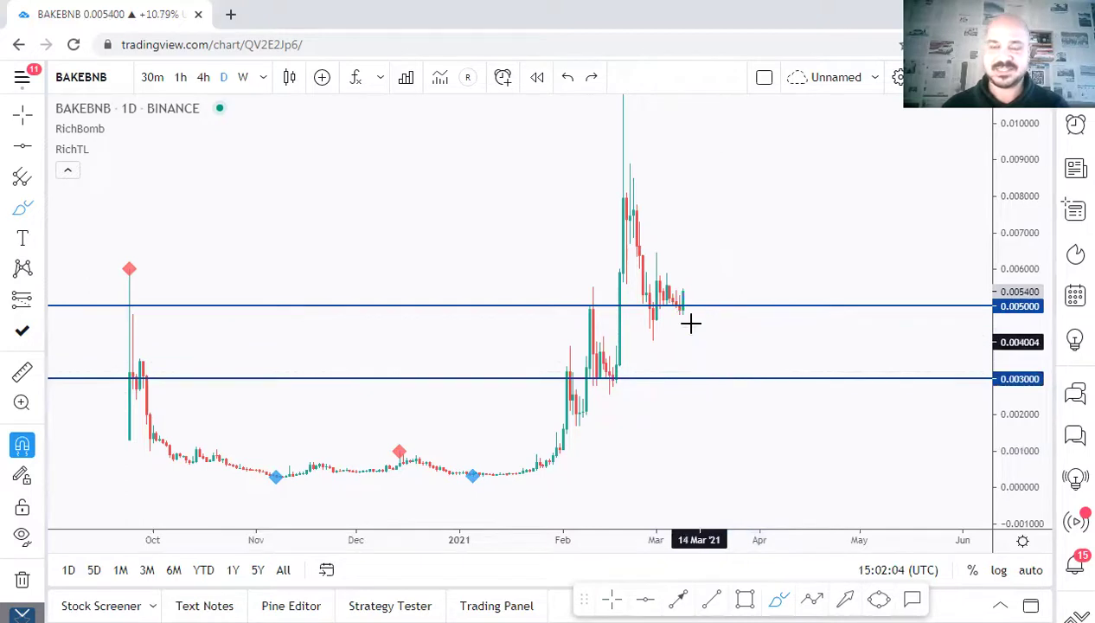
{"action": "left_click_drag", "start_coordinate": [686, 284], "coordinate": [691, 295]}
{"action": "key", "text": "ctrl+z"}
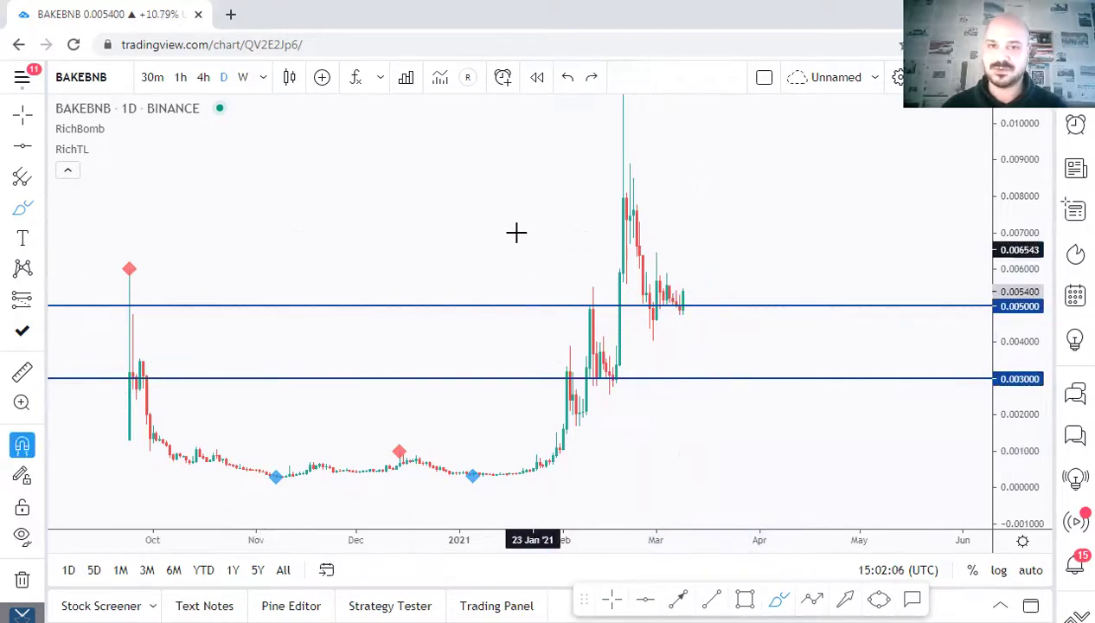
Switch the chart to the 1-hour interval with automatic price scaling and show the price action from mid-February to the latest candle.
{"action": "left_click", "coordinate": [181, 78]}
{"action": "left_click", "coordinate": [1027, 570]}
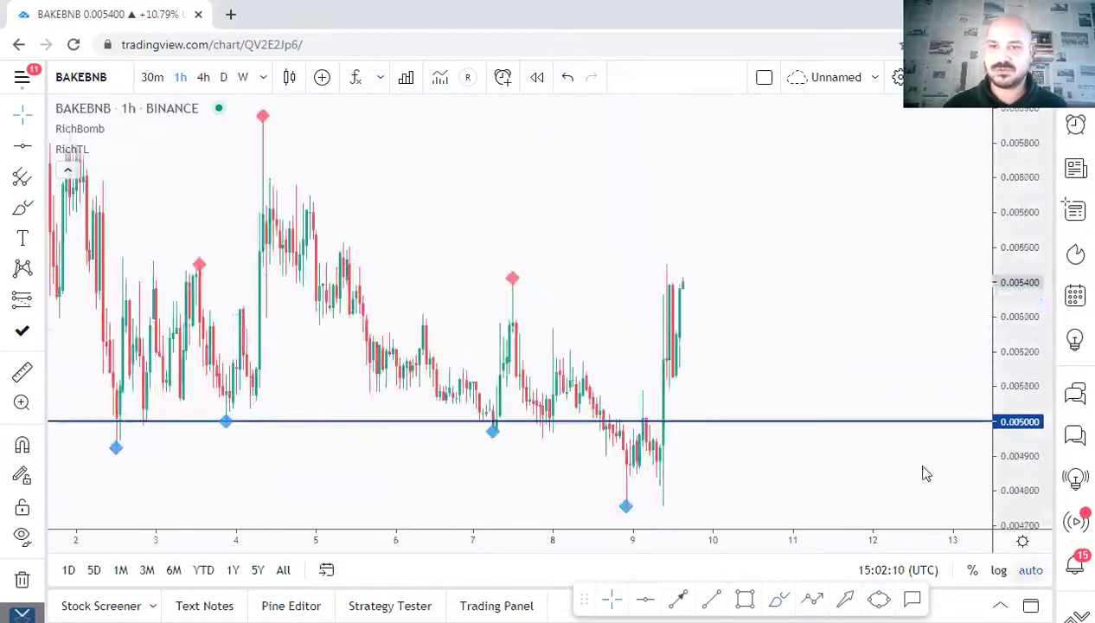
{"action": "left_click_drag", "start_coordinate": [460, 247], "coordinate": [552, 271]}
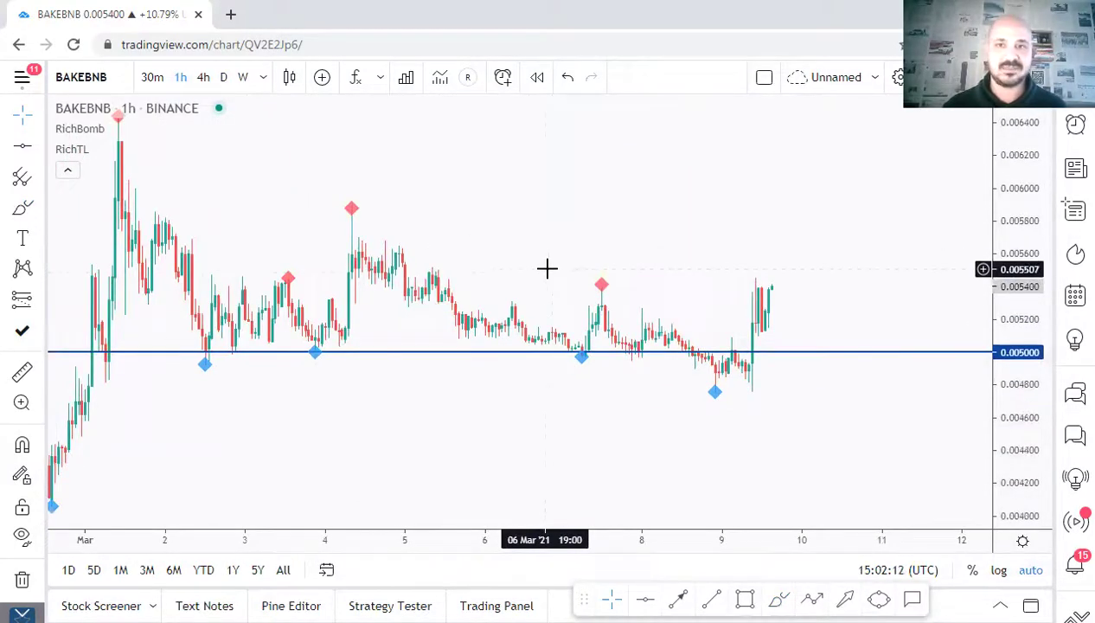
{"action": "scroll", "coordinate": [551, 273], "scroll_direction": "down", "scroll_amount": 5}
{"action": "scroll", "coordinate": [549, 258], "scroll_direction": "down", "scroll_amount": 3}
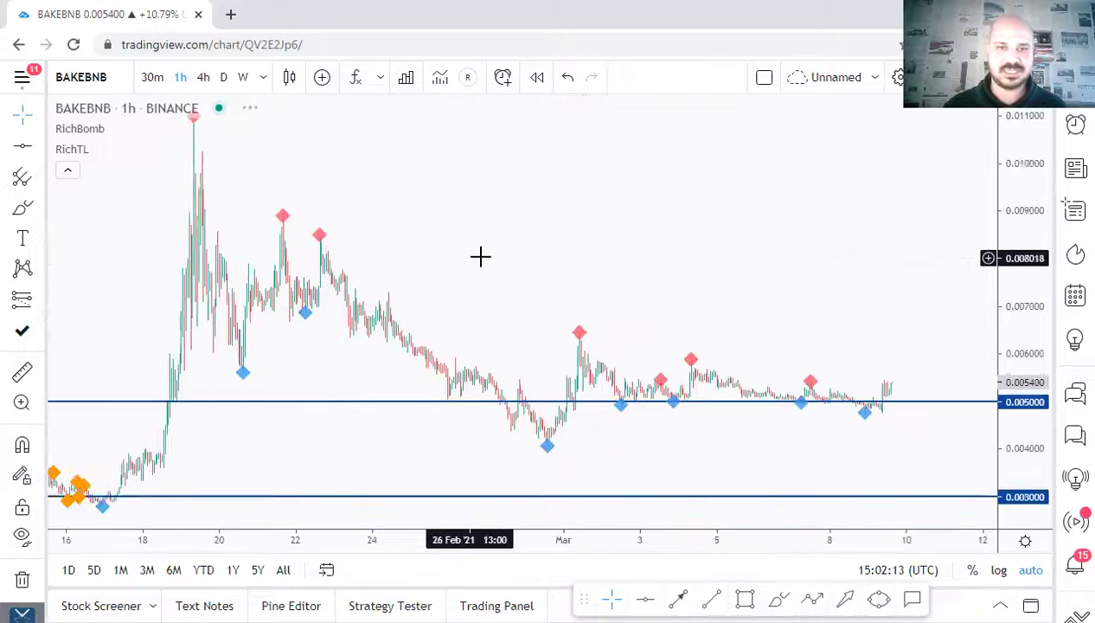
{"action": "left_click_drag", "start_coordinate": [481, 257], "coordinate": [526, 258]}
Brush a descending curve from the February peak along the falling highs to the 0.005 line, and undo it.
{"action": "left_click", "coordinate": [778, 598]}
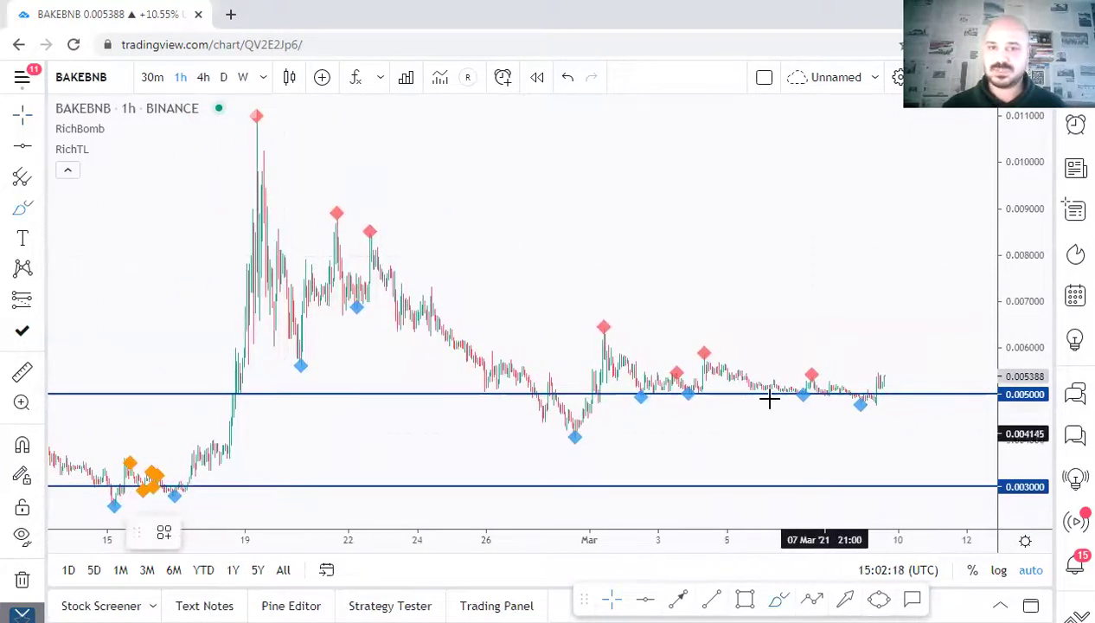
{"action": "left_click_drag", "start_coordinate": [229, 167], "coordinate": [785, 396]}
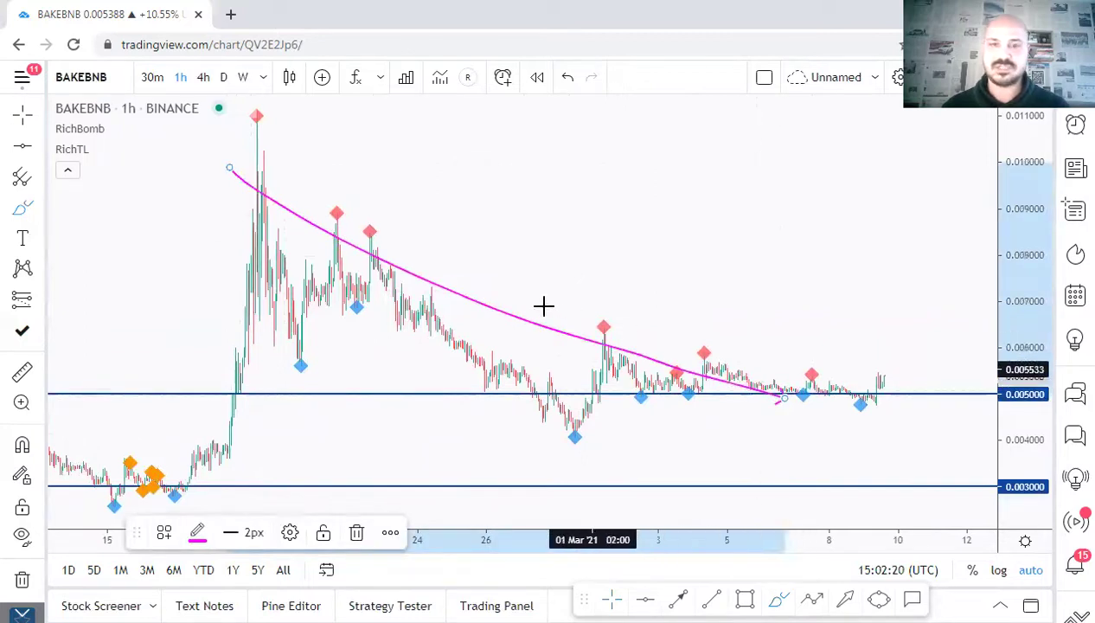
{"action": "key", "text": "ctrl+z"}
Brush an example rising zigzag with an upward trend arrow beside a downtrend curve over the candles, and undo the sketches.
{"action": "mouse_move", "coordinate": [492, 313]}
{"action": "left_mouse_down"}
{"action": "mouse_move", "coordinate": [515, 193]}
{"action": "mouse_move", "coordinate": [567, 272]}
{"action": "left_mouse_up"}
{"action": "mouse_move", "coordinate": [576, 225]}
{"action": "left_mouse_down"}
{"action": "mouse_move", "coordinate": [594, 154]}
{"action": "mouse_move", "coordinate": [615, 209]}
{"action": "left_mouse_up"}
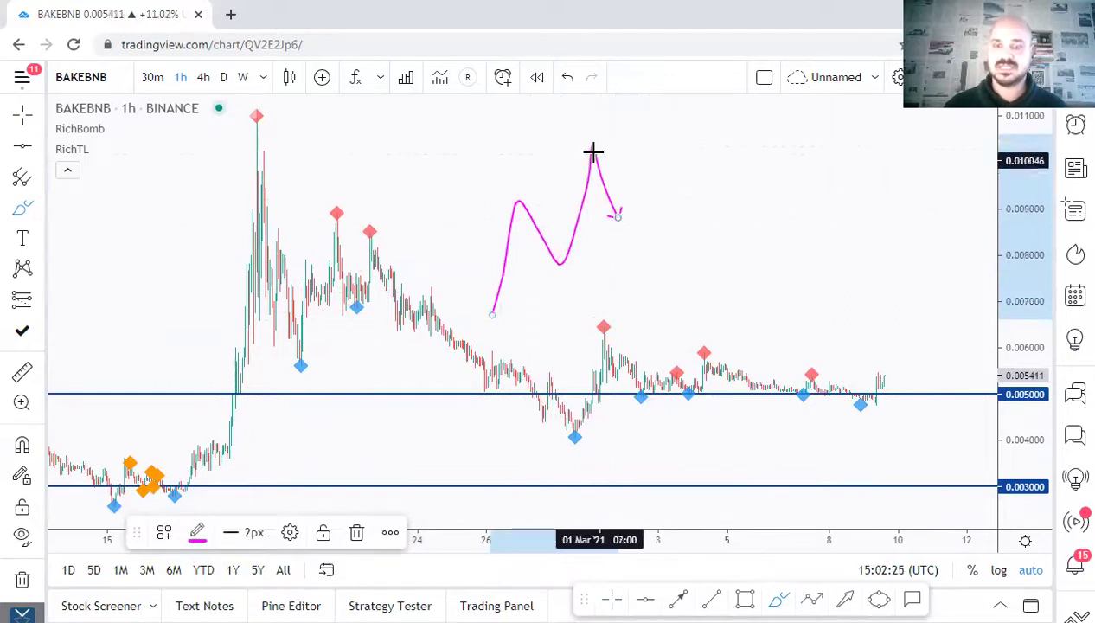
{"action": "mouse_move", "coordinate": [243, 169]}
{"action": "left_mouse_down"}
{"action": "mouse_move", "coordinate": [631, 384]}
{"action": "mouse_move", "coordinate": [810, 418]}
{"action": "left_mouse_up"}
{"action": "mouse_move", "coordinate": [592, 145]}
{"action": "left_mouse_down"}
{"action": "mouse_move", "coordinate": [618, 222]}
{"action": "mouse_move", "coordinate": [643, 170]}
{"action": "left_mouse_up"}
{"action": "mouse_move", "coordinate": [620, 216]}
{"action": "left_mouse_down"}
{"action": "mouse_move", "coordinate": [655, 103]}
{"action": "mouse_move", "coordinate": [664, 111]}
{"action": "left_mouse_up"}
{"action": "left_click_drag", "start_coordinate": [445, 294], "coordinate": [723, 129]}
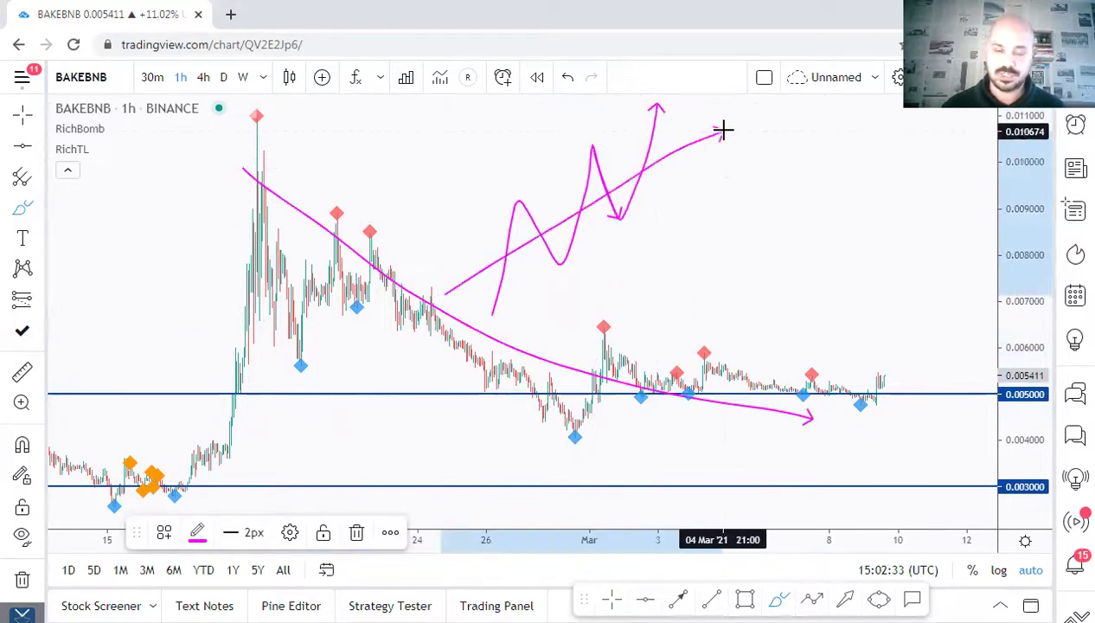
{"action": "key", "text": "ctrl+z"}
{"action": "key", "text": "ctrl+z"}
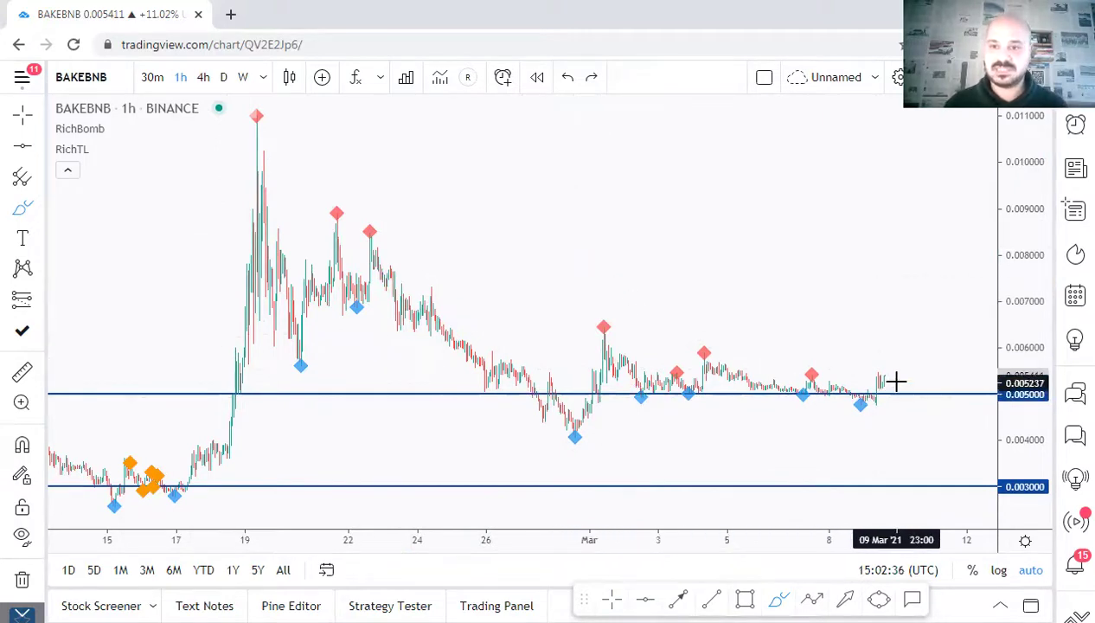
Circle the latest candles at the 0.005 line and brush a descending arrow above the highs, undoing each sketch.
{"action": "mouse_move", "coordinate": [897, 380]}
{"action": "left_mouse_down"}
{"action": "mouse_move", "coordinate": [885, 405]}
{"action": "mouse_move", "coordinate": [875, 371]}
{"action": "left_mouse_up"}
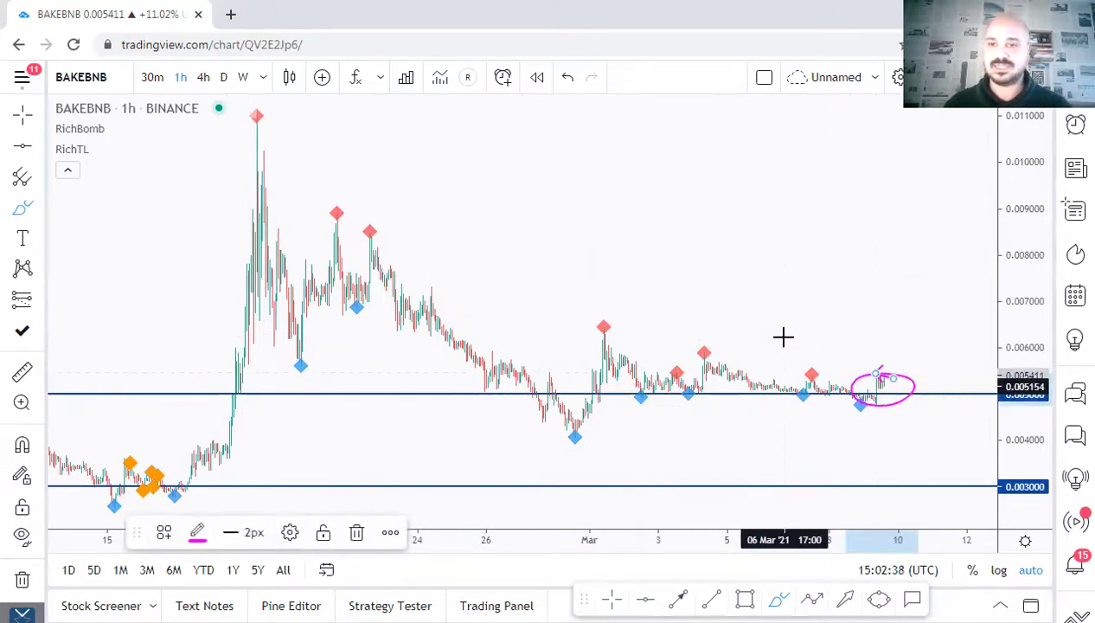
{"action": "key", "text": "ctrl+z"}
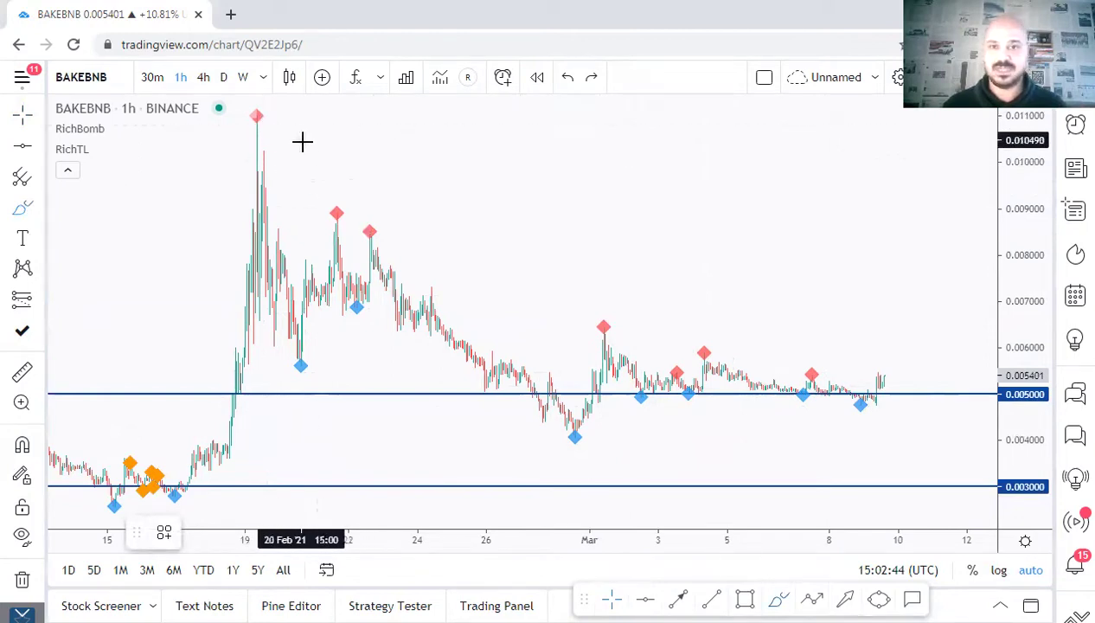
{"action": "left_click_drag", "start_coordinate": [301, 142], "coordinate": [845, 340]}
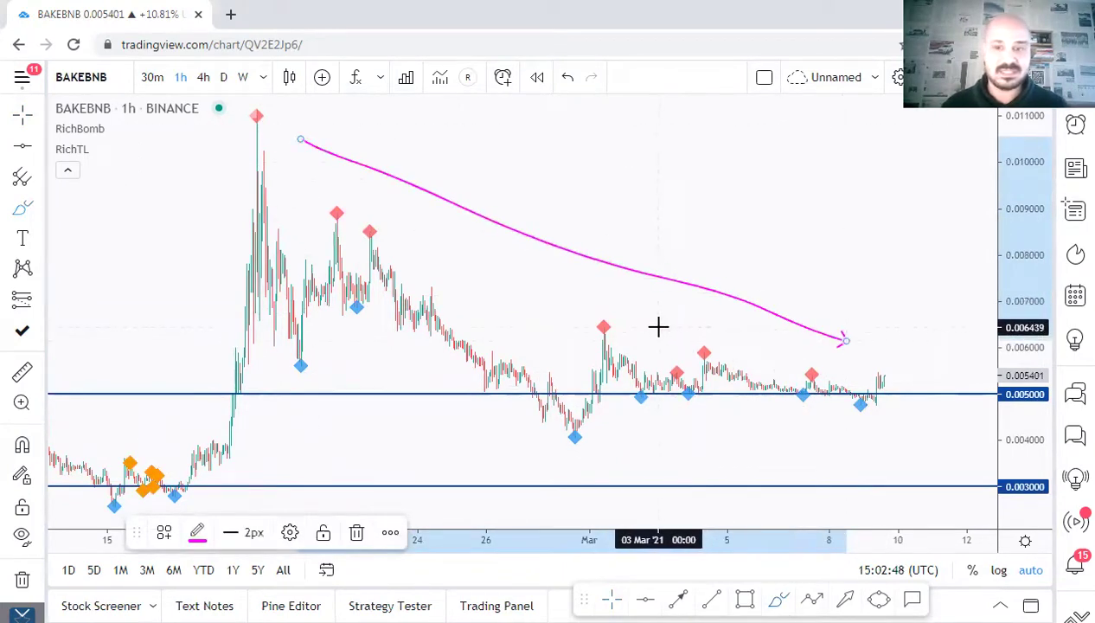
{"action": "key", "text": "ctrl+z"}
Brush an example falling zigzag in the empty area above the late-February candles, and delete it.
{"action": "left_click_drag", "start_coordinate": [587, 304], "coordinate": [609, 302]}
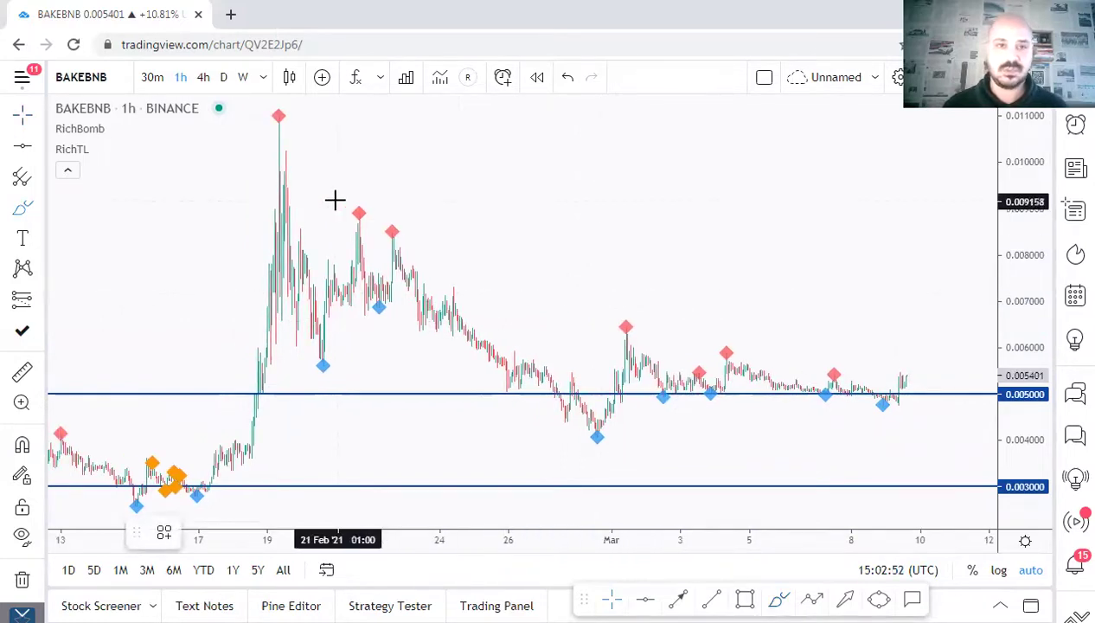
{"action": "mouse_move", "coordinate": [439, 135]}
{"action": "left_mouse_down"}
{"action": "mouse_move", "coordinate": [516, 136]}
{"action": "mouse_move", "coordinate": [577, 179]}
{"action": "mouse_move", "coordinate": [606, 240]}
{"action": "left_mouse_up"}
{"action": "mouse_move", "coordinate": [432, 128]}
{"action": "left_mouse_down"}
{"action": "mouse_move", "coordinate": [455, 222]}
{"action": "mouse_move", "coordinate": [485, 174]}
{"action": "mouse_move", "coordinate": [521, 254]}
{"action": "mouse_move", "coordinate": [538, 218]}
{"action": "left_mouse_up"}
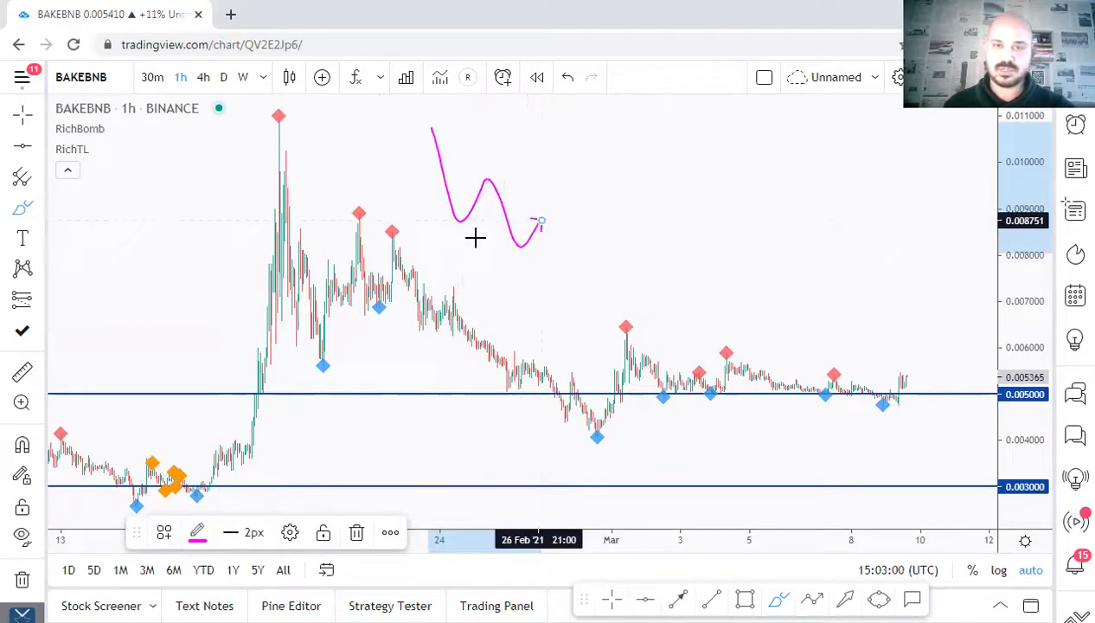
{"action": "key", "text": "Delete"}
Trace the decline's waves from the February peak to 0.005, add three progressively flatter downward arrows above, and undo all the sketches.
{"action": "mouse_move", "coordinate": [277, 111]}
{"action": "left_mouse_down"}
{"action": "mouse_move", "coordinate": [323, 363]}
{"action": "mouse_move", "coordinate": [355, 248]}
{"action": "mouse_move", "coordinate": [594, 408]}
{"action": "mouse_move", "coordinate": [605, 417]}
{"action": "mouse_move", "coordinate": [596, 428]}
{"action": "mouse_move", "coordinate": [625, 338]}
{"action": "mouse_move", "coordinate": [743, 374]}
{"action": "mouse_move", "coordinate": [918, 401]}
{"action": "left_mouse_up"}
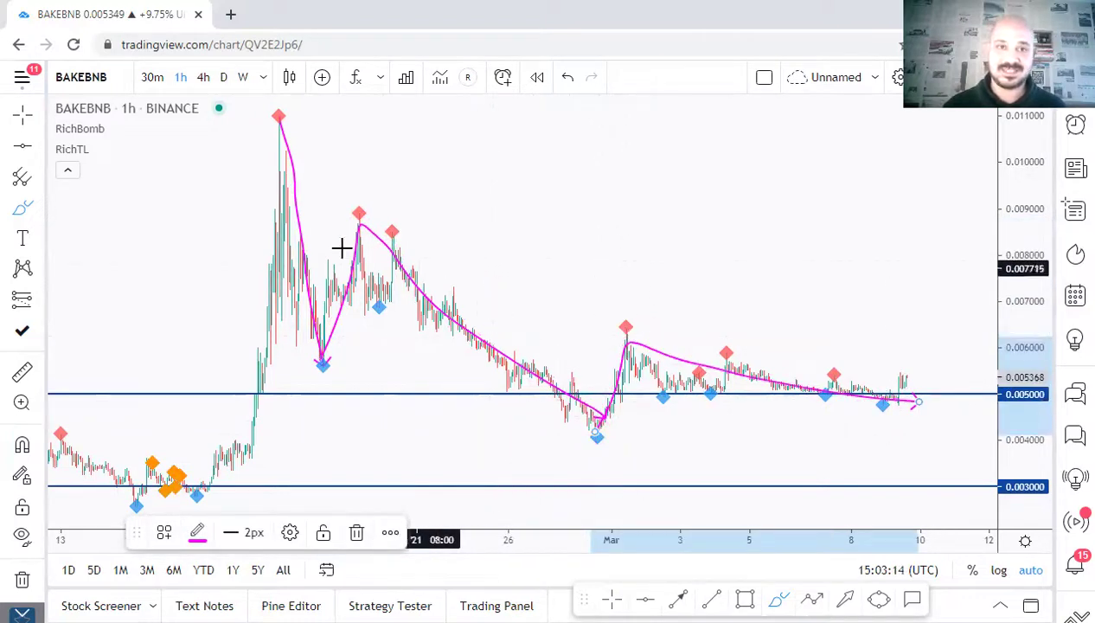
{"action": "left_click_drag", "start_coordinate": [453, 122], "coordinate": [474, 226]}
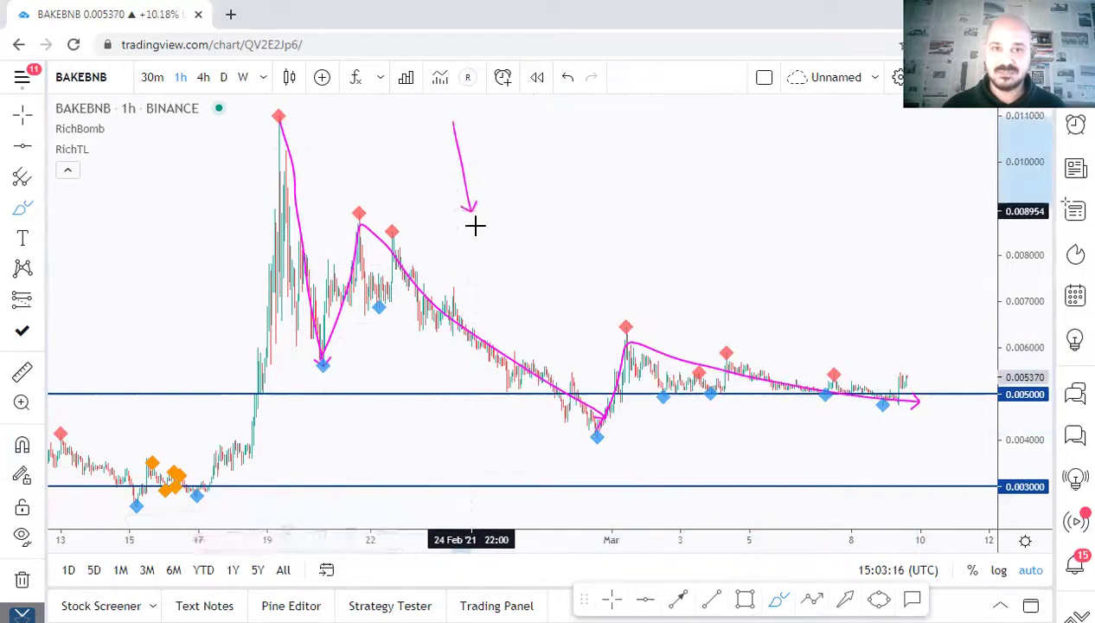
{"action": "left_click_drag", "start_coordinate": [477, 163], "coordinate": [541, 226]}
{"action": "left_click_drag", "start_coordinate": [541, 186], "coordinate": [626, 221]}
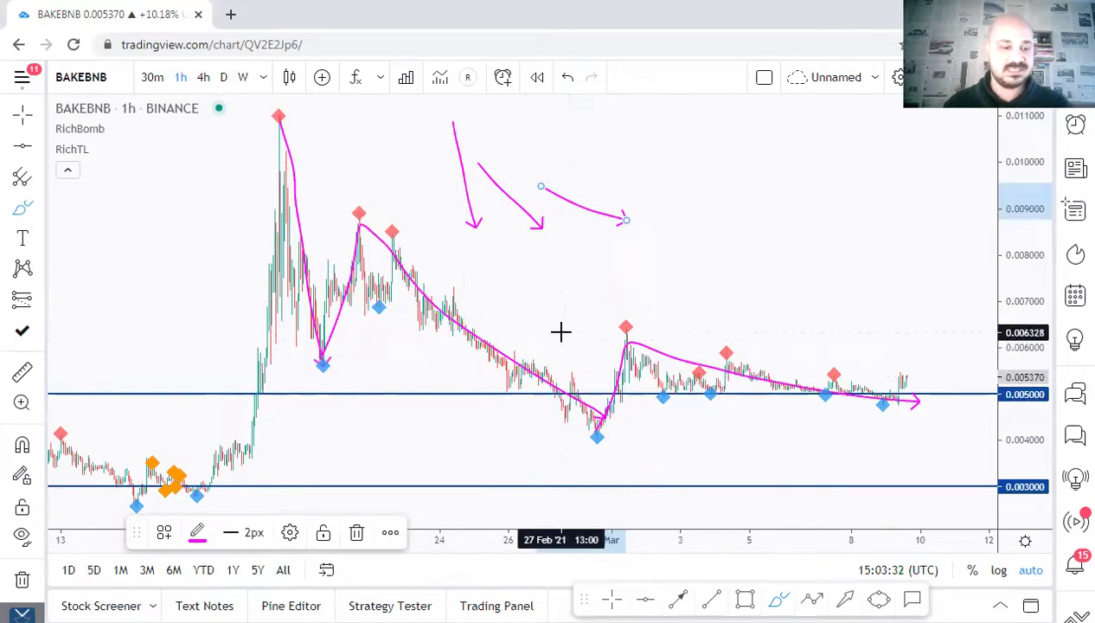
{"action": "key", "text": "ctrl+z"}
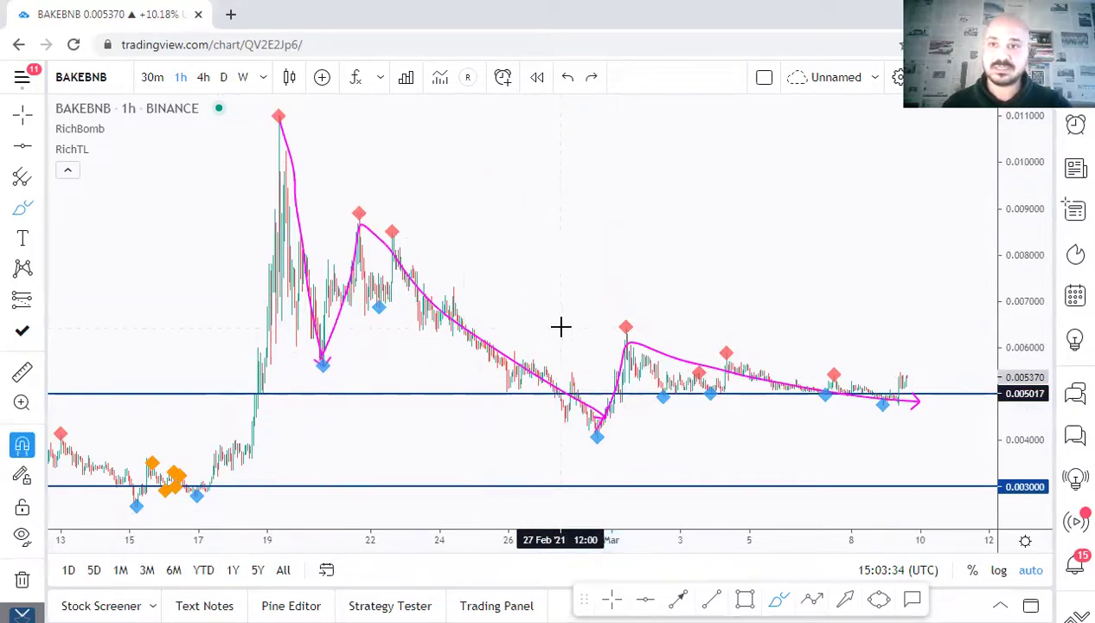
{"action": "key", "text": "ctrl+z"}
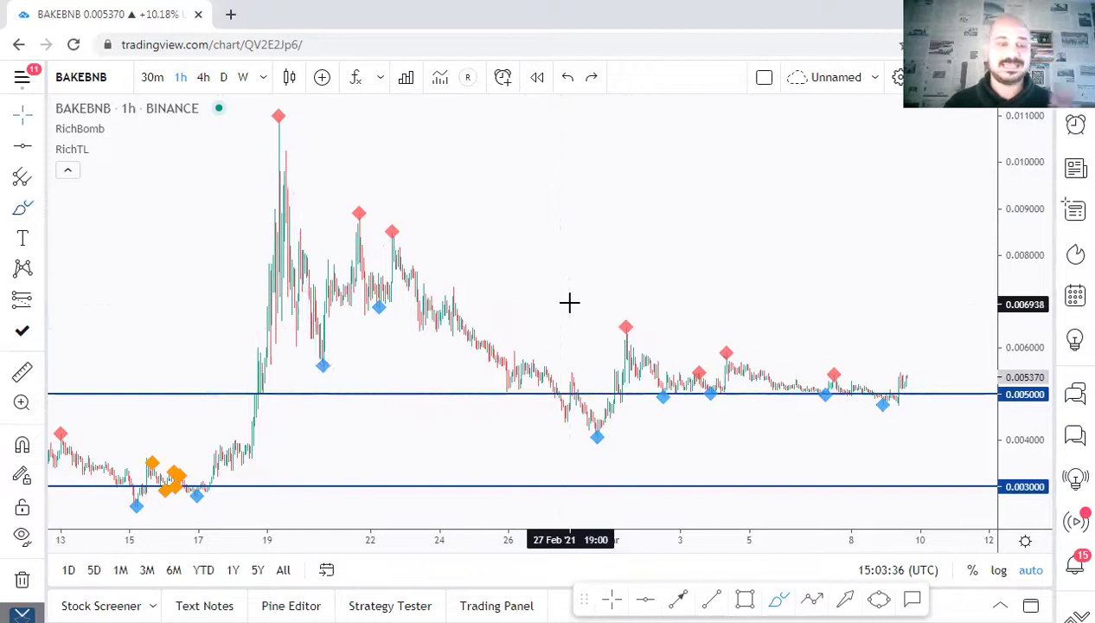
Brush a drop from the latest candle to the 0.003 line around 12 March, and undo it.
{"action": "left_click_drag", "start_coordinate": [562, 305], "coordinate": [518, 303]}
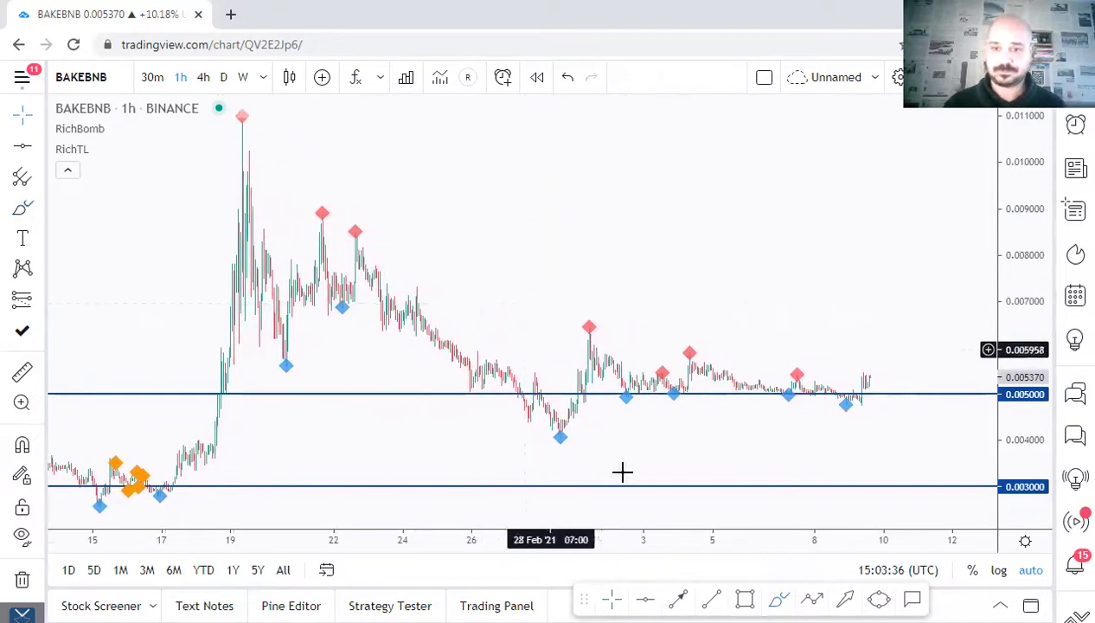
{"action": "left_click_drag", "start_coordinate": [864, 395], "coordinate": [965, 482]}
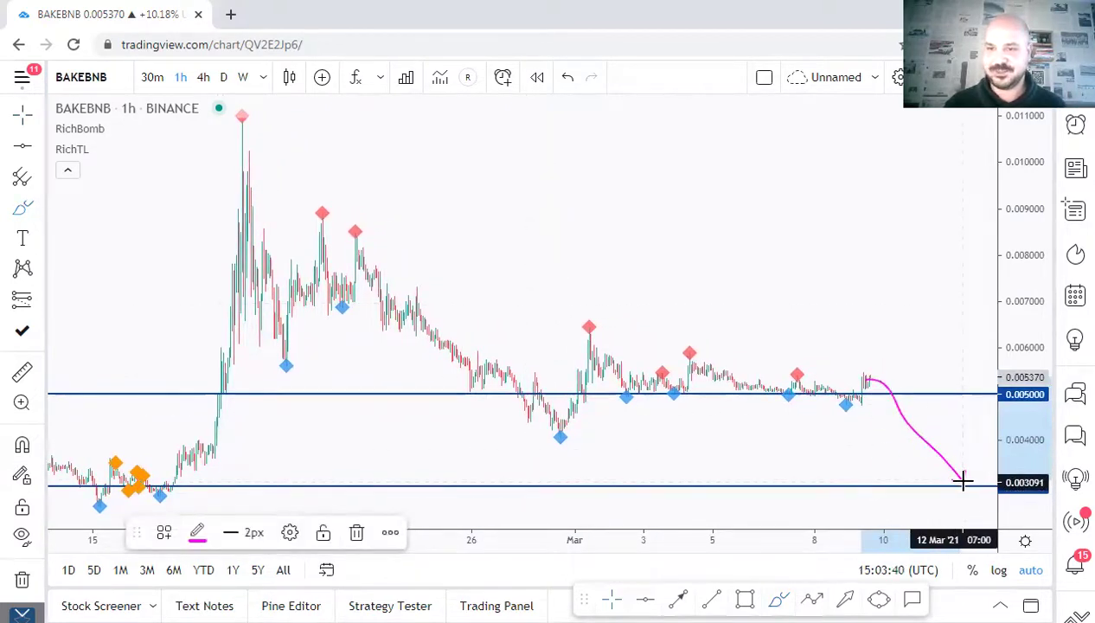
{"action": "key", "text": "ctrl+z"}
{"action": "key", "text": "ctrl+z"}
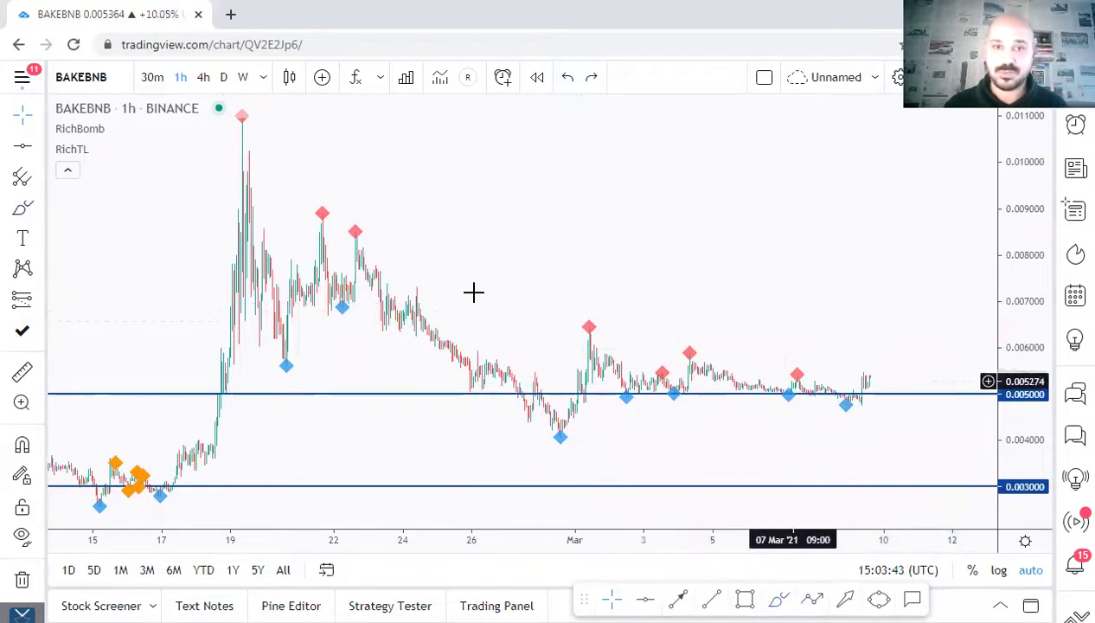
Brush the waves from the February peak down to the 0.005 line, circle the latest candles there, and undo the sketches.
{"action": "scroll", "coordinate": [545, 290], "scroll_direction": "up", "scroll_amount": 2}
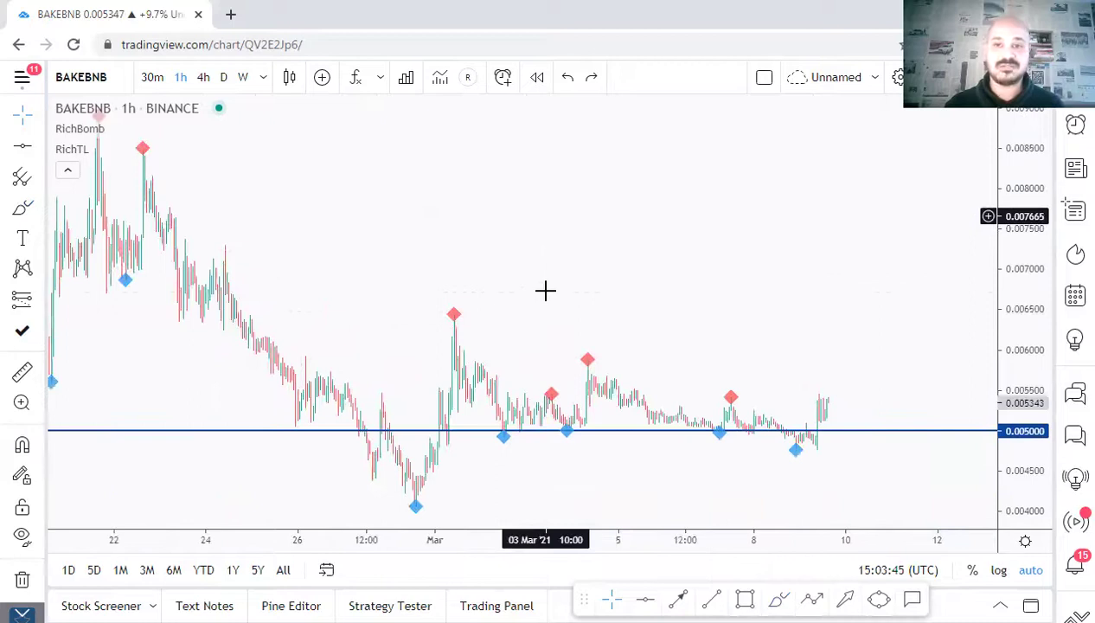
{"action": "scroll", "coordinate": [545, 291], "scroll_direction": "up", "scroll_amount": 2}
{"action": "scroll", "coordinate": [541, 307], "scroll_direction": "down", "scroll_amount": 1}
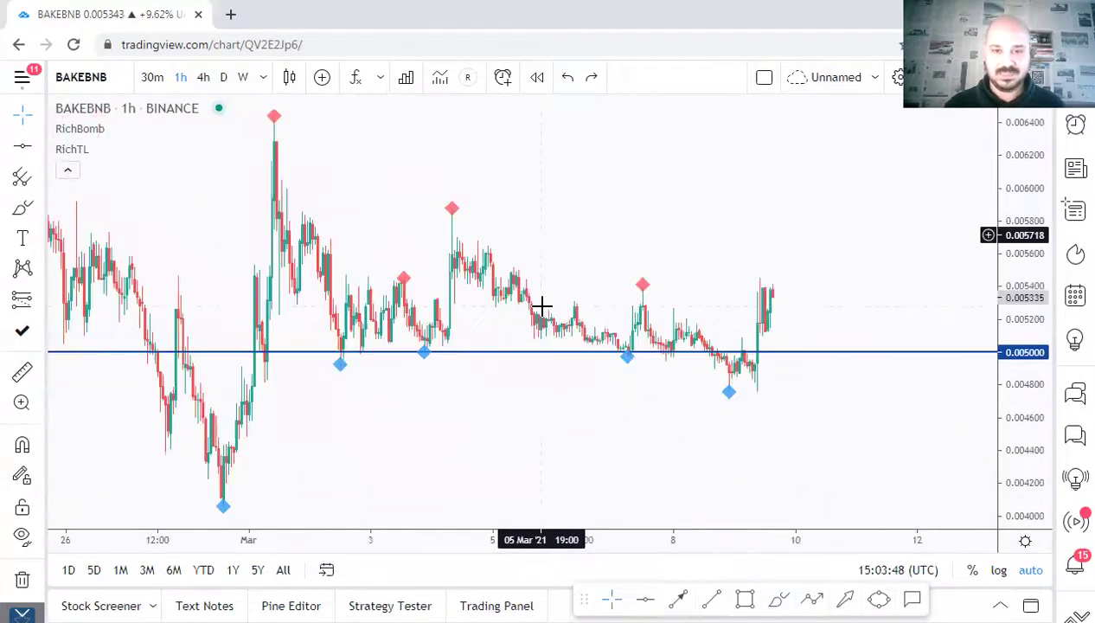
{"action": "scroll", "coordinate": [532, 325], "scroll_direction": "down", "scroll_amount": 3}
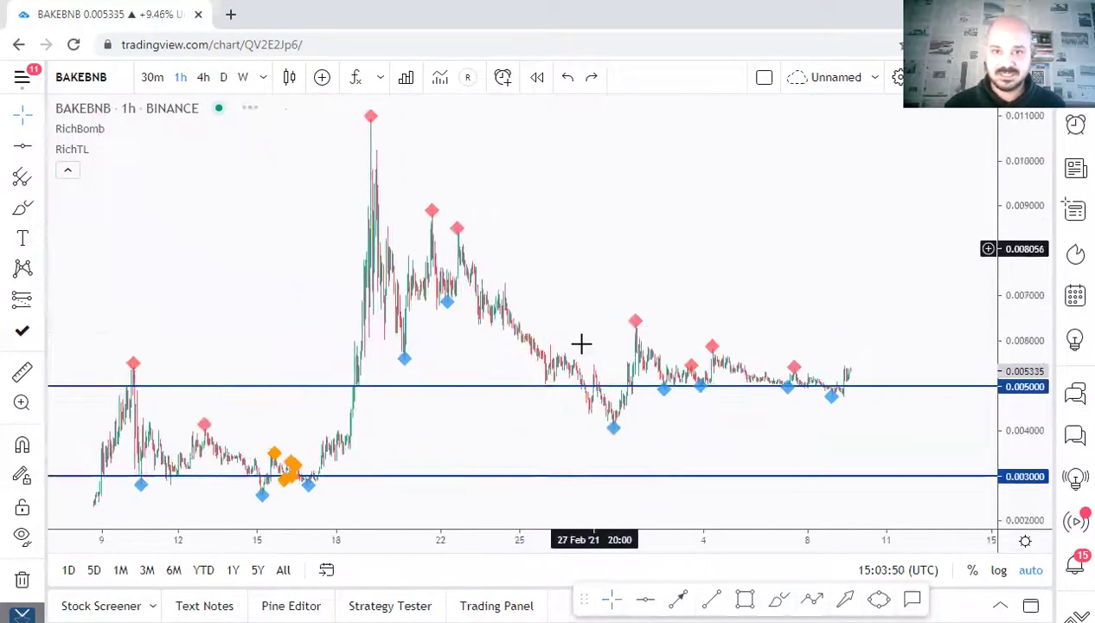
{"action": "left_click", "coordinate": [22, 208]}
{"action": "left_click_drag", "start_coordinate": [369, 130], "coordinate": [384, 232]}
{"action": "mouse_move", "coordinate": [394, 342]}
{"action": "left_mouse_down"}
{"action": "mouse_move", "coordinate": [442, 237]}
{"action": "mouse_move", "coordinate": [569, 415]}
{"action": "mouse_move", "coordinate": [709, 355]}
{"action": "mouse_move", "coordinate": [844, 386]}
{"action": "left_mouse_up"}
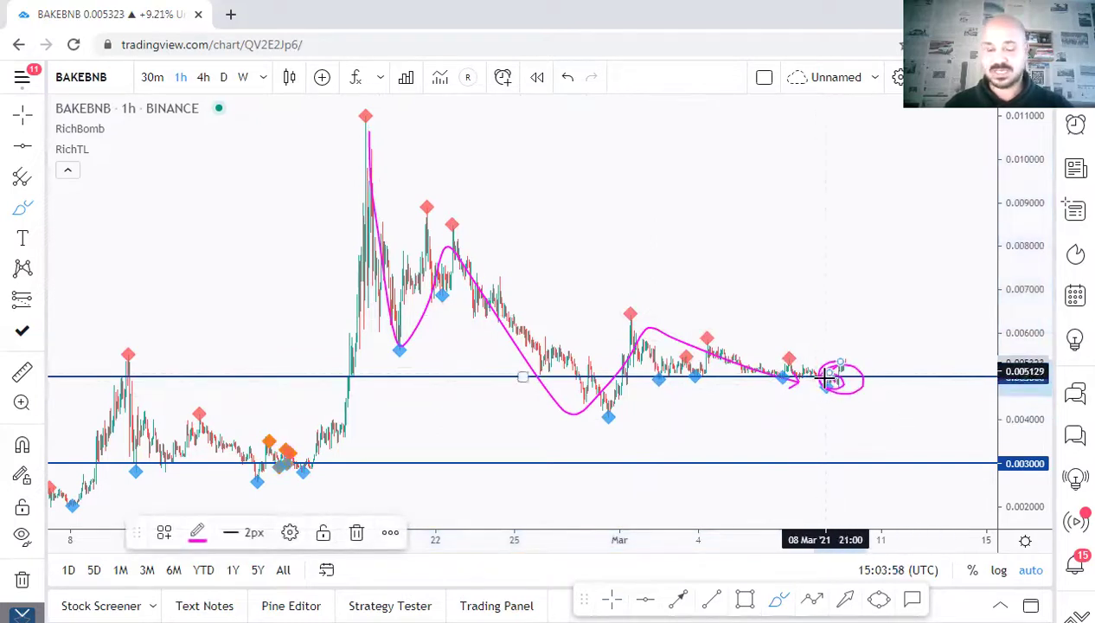
{"action": "key", "text": "ctrl+z"}
{"action": "key", "text": "ctrl+z"}
Draw a descending trend line from the early-March peak at about 0.006353 along the lower highs to about 0.004828 on 11 March.
{"action": "mouse_move", "coordinate": [611, 269]}
{"action": "left_mouse_down"}
{"action": "mouse_move", "coordinate": [597, 297]}
{"action": "mouse_move", "coordinate": [614, 269]}
{"action": "left_mouse_up"}
{"action": "scroll", "coordinate": [597, 298], "scroll_direction": "up", "scroll_amount": 5}
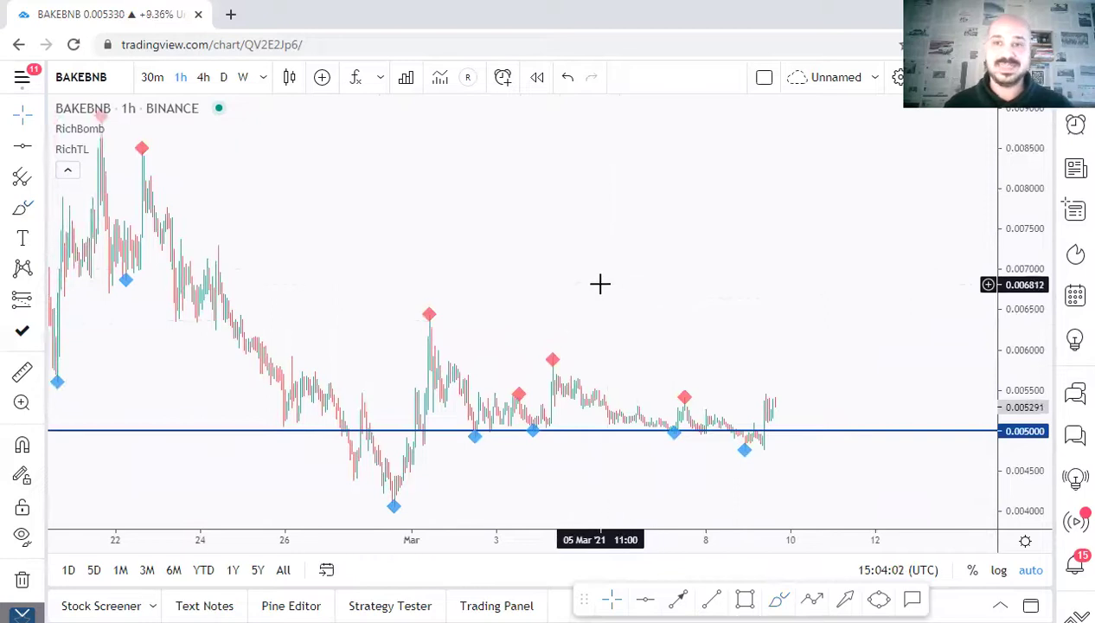
{"action": "scroll", "coordinate": [600, 284], "scroll_direction": "up", "scroll_amount": 2}
{"action": "left_click_drag", "start_coordinate": [523, 257], "coordinate": [614, 252]}
{"action": "scroll", "coordinate": [609, 257], "scroll_direction": "up", "scroll_amount": 2}
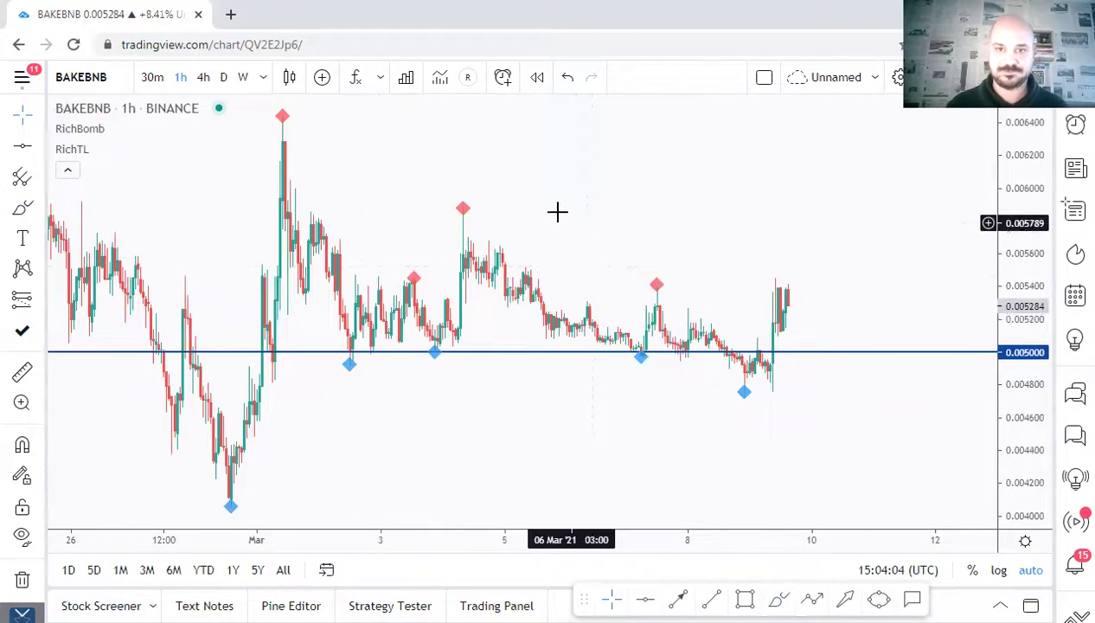
{"action": "left_click_drag", "start_coordinate": [557, 211], "coordinate": [579, 225]}
{"action": "key", "text": "alt+t"}
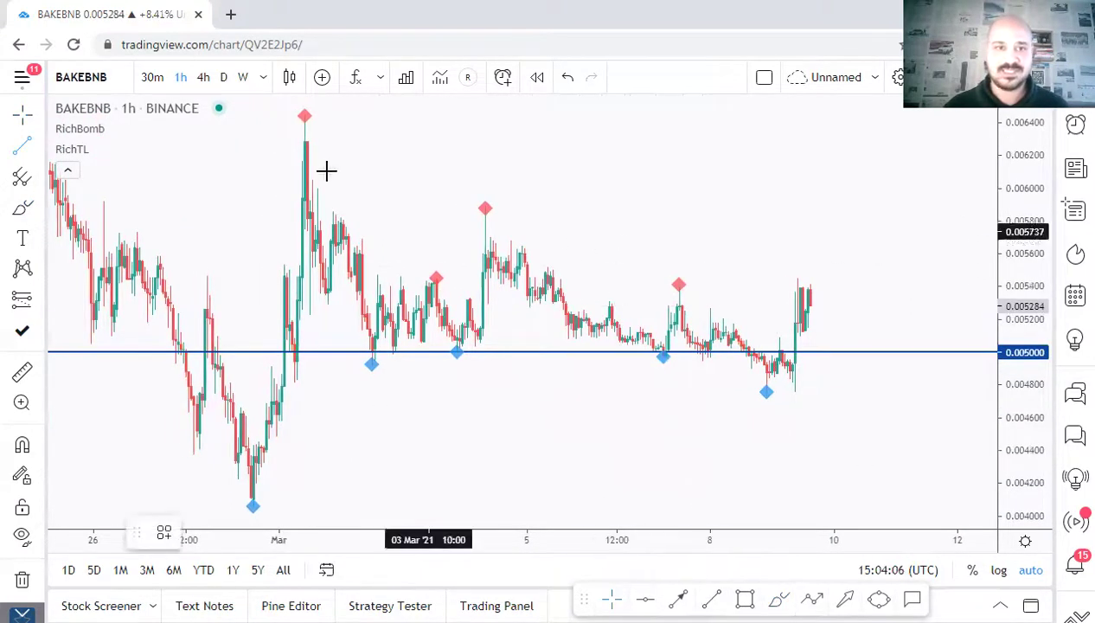
{"action": "left_click", "coordinate": [299, 130]}
{"action": "left_click", "coordinate": [907, 378]}
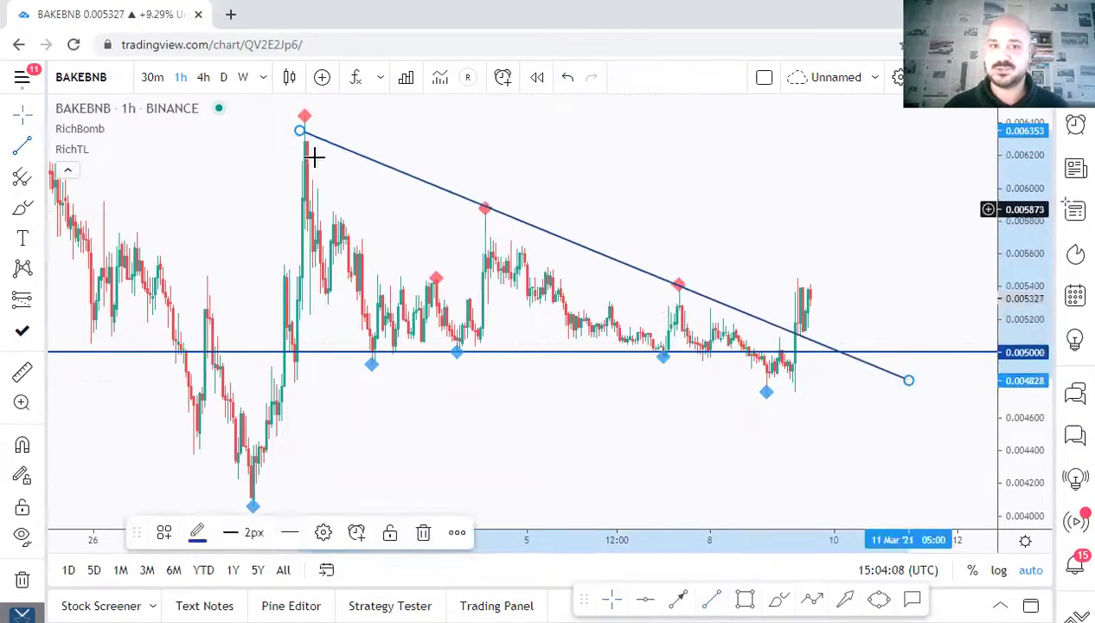
Circle the three highs that touch the descending trend line with the brush, and undo the circles.
{"action": "left_click", "coordinate": [778, 599]}
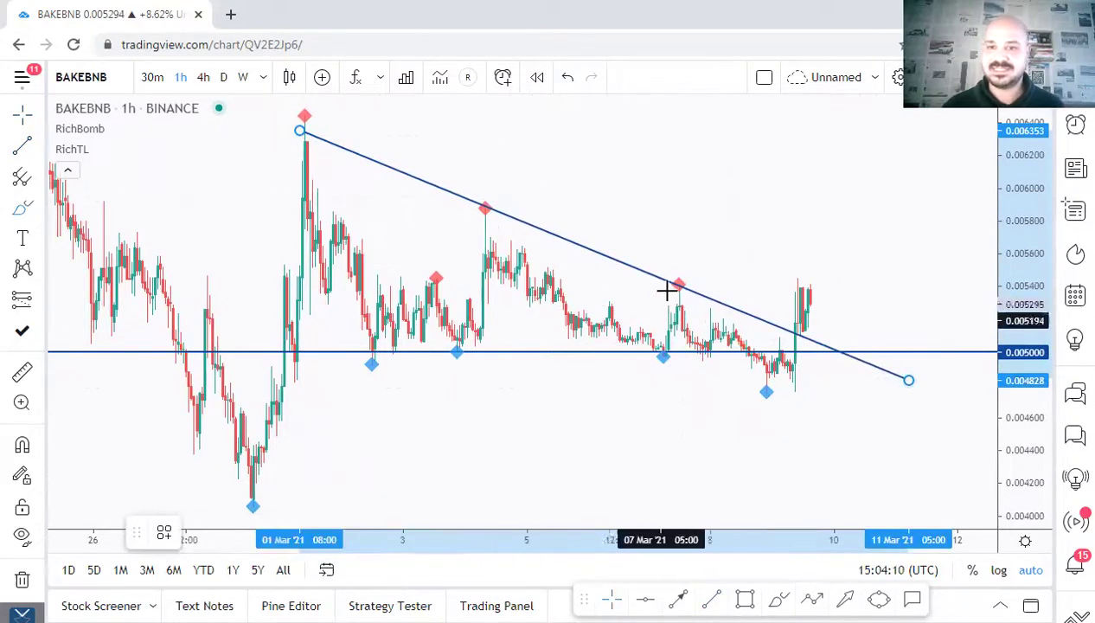
{"action": "mouse_move", "coordinate": [676, 264]}
{"action": "left_mouse_down"}
{"action": "mouse_move", "coordinate": [653, 286]}
{"action": "mouse_move", "coordinate": [659, 273]}
{"action": "left_mouse_up"}
{"action": "mouse_move", "coordinate": [487, 192]}
{"action": "left_mouse_down"}
{"action": "mouse_move", "coordinate": [489, 215]}
{"action": "mouse_move", "coordinate": [484, 195]}
{"action": "left_mouse_up"}
{"action": "left_click_drag", "start_coordinate": [301, 115], "coordinate": [303, 126]}
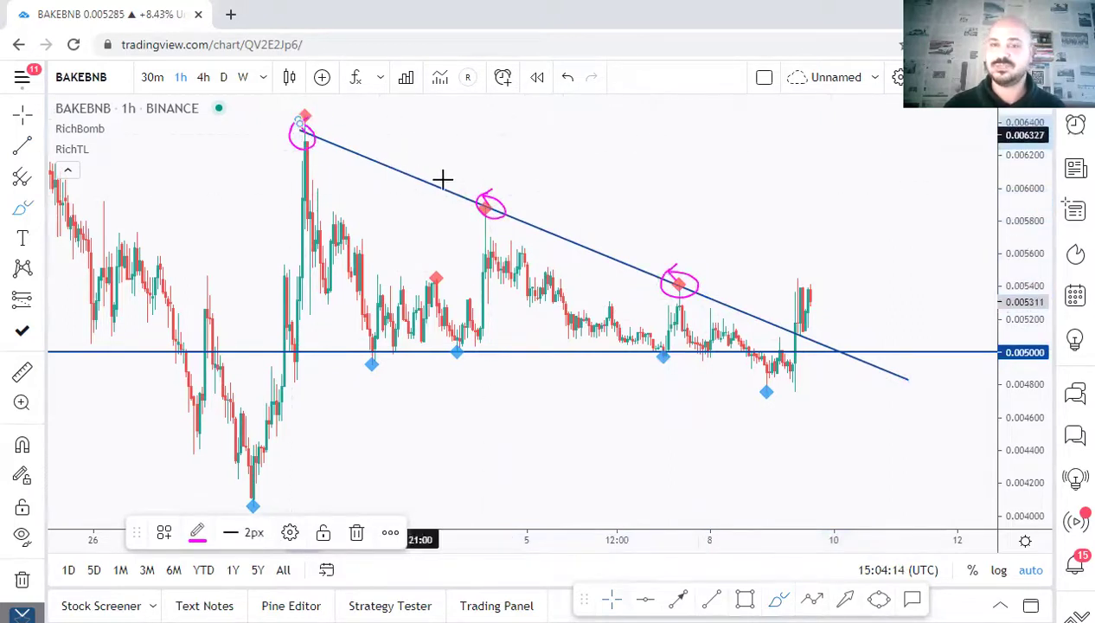
{"action": "key", "text": "ctrl+z"}
{"action": "key", "text": "ctrl+z"}
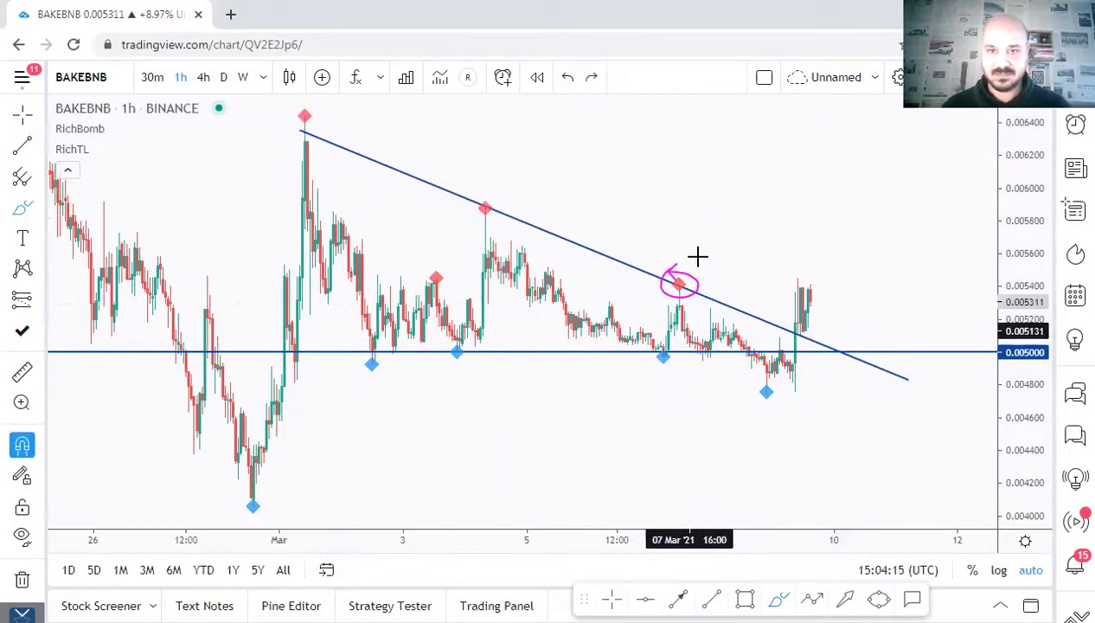
{"action": "key", "text": "ctrl+z"}
Brush the upward break through the trend line and a drop from the latest candles to about 0.0040, and undo the sketches.
{"action": "mouse_move", "coordinate": [782, 365]}
{"action": "left_mouse_down"}
{"action": "mouse_move", "coordinate": [800, 315]}
{"action": "mouse_move", "coordinate": [831, 323]}
{"action": "mouse_move", "coordinate": [780, 325]}
{"action": "mouse_move", "coordinate": [803, 298]}
{"action": "mouse_move", "coordinate": [890, 513]}
{"action": "mouse_move", "coordinate": [882, 506]}
{"action": "left_mouse_up"}
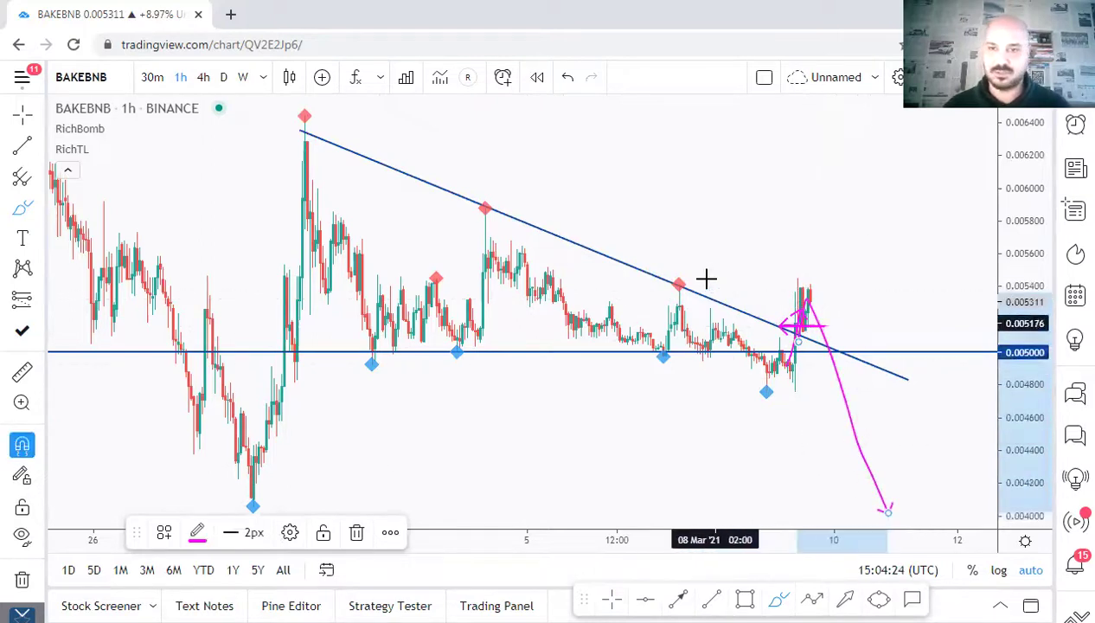
{"action": "key", "text": "ctrl+z"}
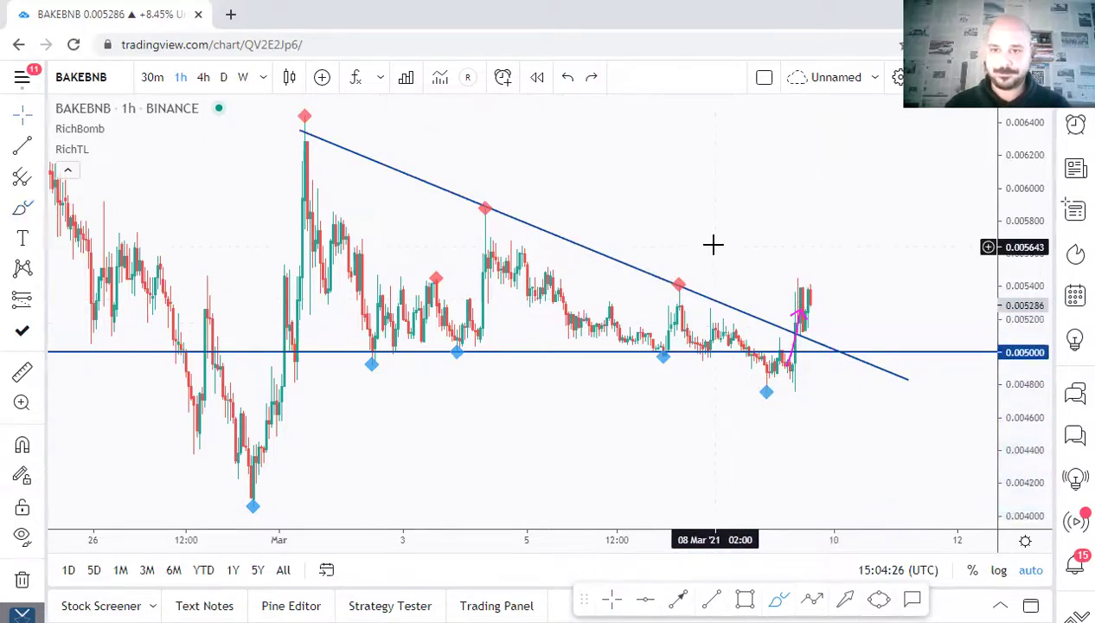
{"action": "key", "text": "ctrl+z"}
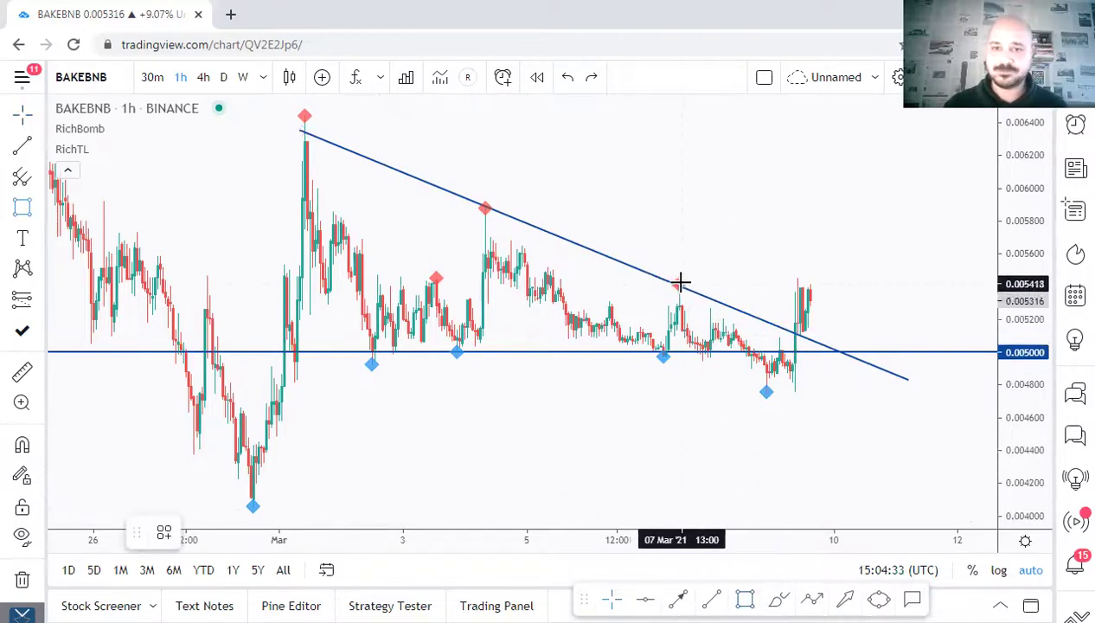
Draw a thin grey rectangle around 0.0054 from the 7 March high to just past the latest candles.
{"action": "left_click_drag", "start_coordinate": [678, 286], "coordinate": [876, 297]}
{"action": "left_click", "coordinate": [741, 275]}
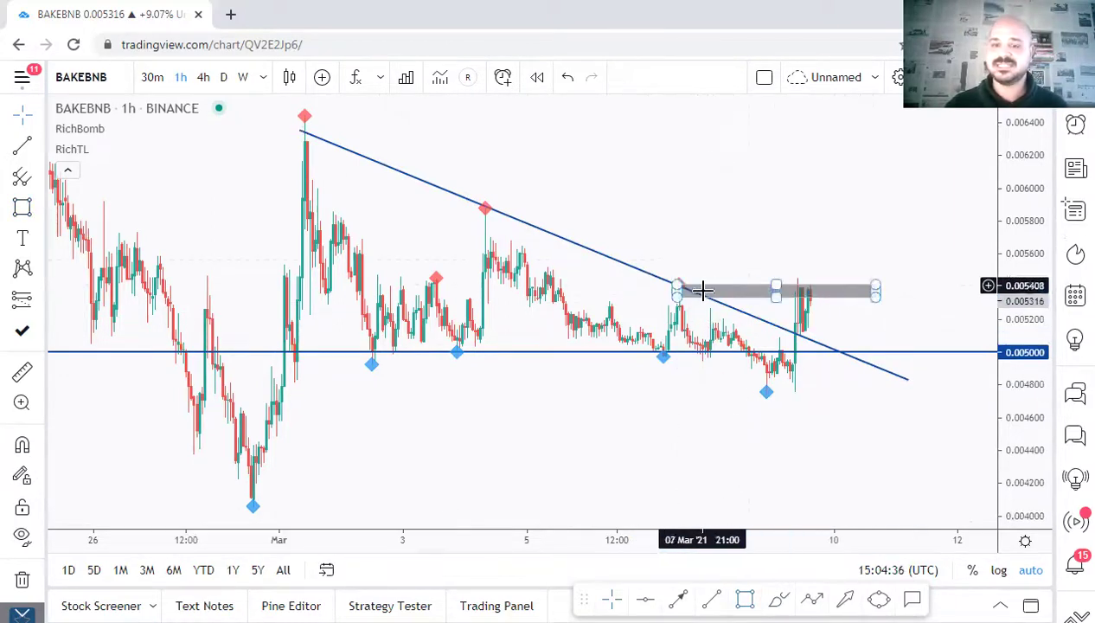
{"action": "left_click_drag", "start_coordinate": [669, 254], "coordinate": [628, 225]}
{"action": "left_click", "coordinate": [638, 294]}
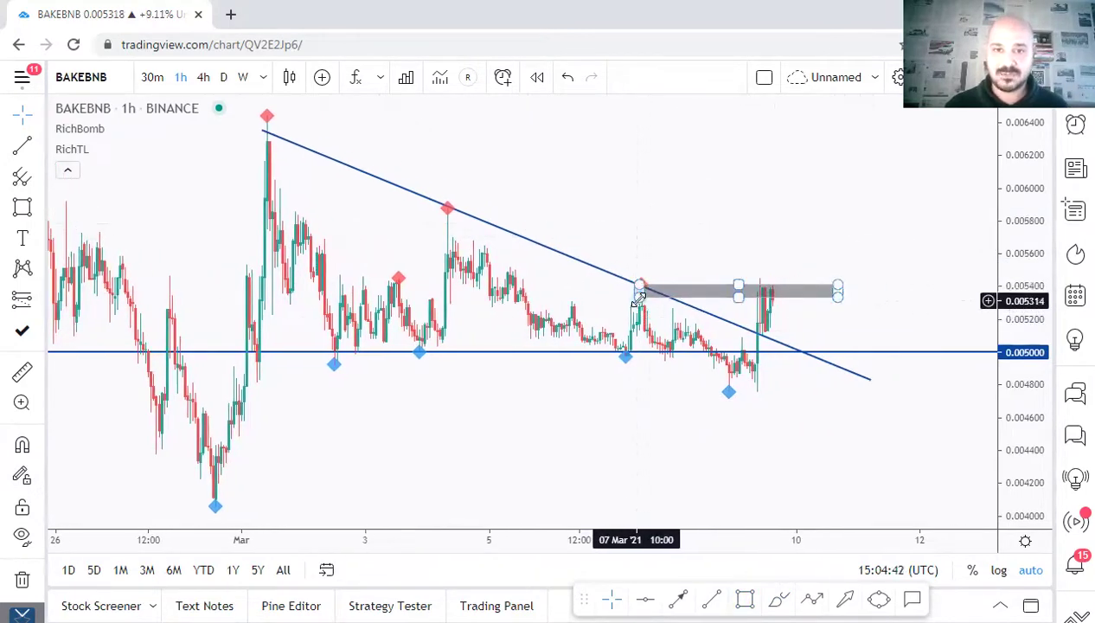
Extend the grey zone back in time to the mid-February rally and make it slightly taller.
{"action": "left_click_drag", "start_coordinate": [638, 296], "coordinate": [119, 297]}
{"action": "left_click_drag", "start_coordinate": [162, 230], "coordinate": [350, 220]}
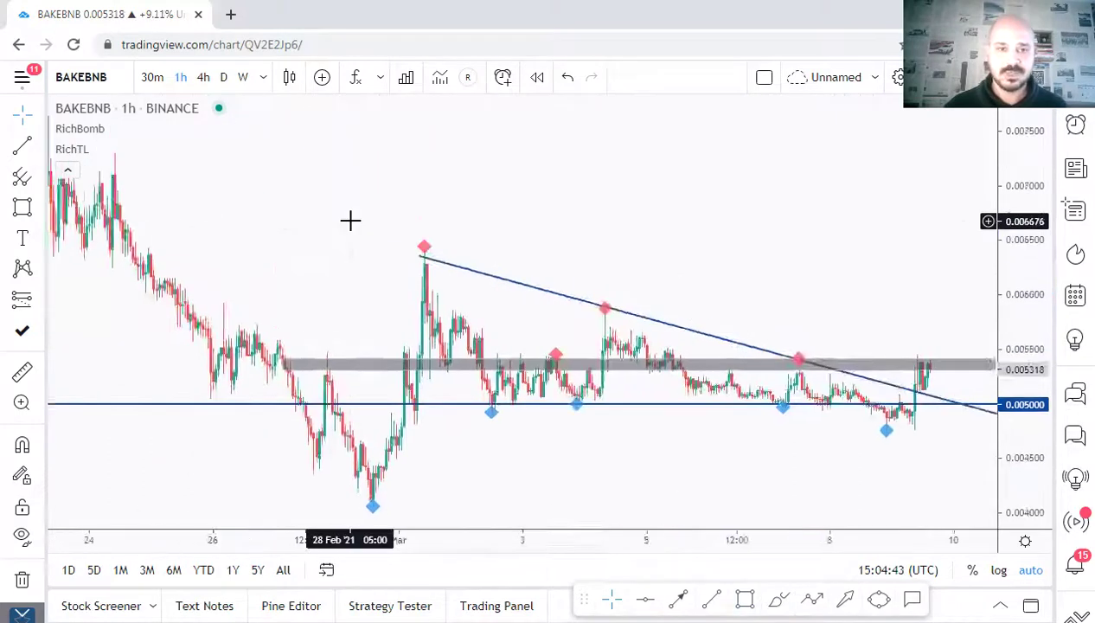
{"action": "scroll", "coordinate": [350, 220], "scroll_direction": "down", "scroll_amount": 5}
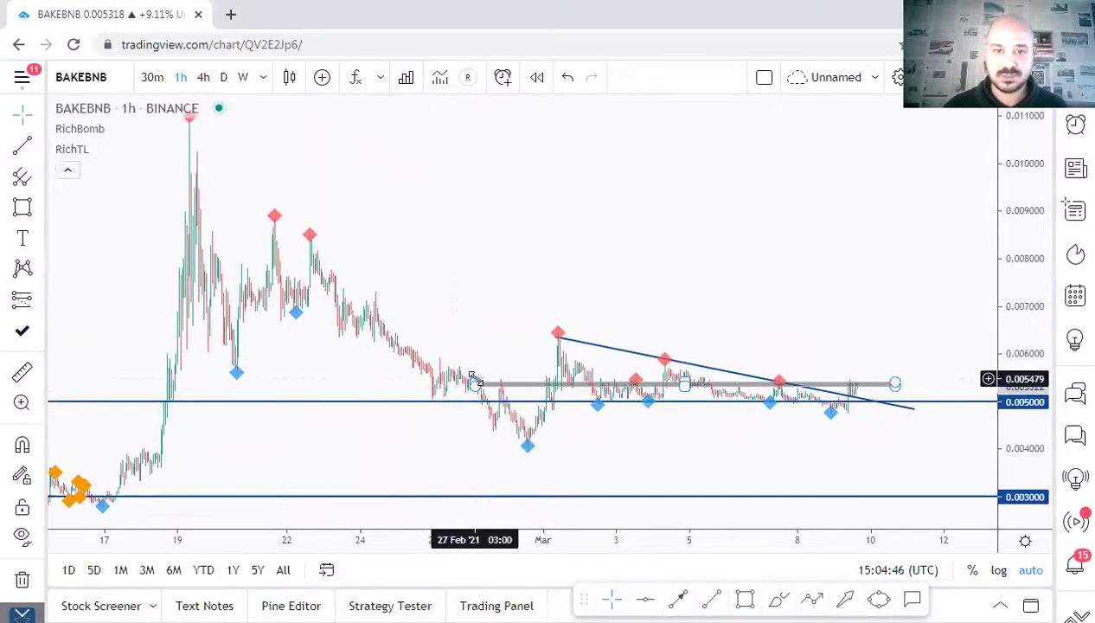
{"action": "left_click_drag", "start_coordinate": [474, 380], "coordinate": [148, 372]}
{"action": "left_click", "coordinate": [469, 503]}
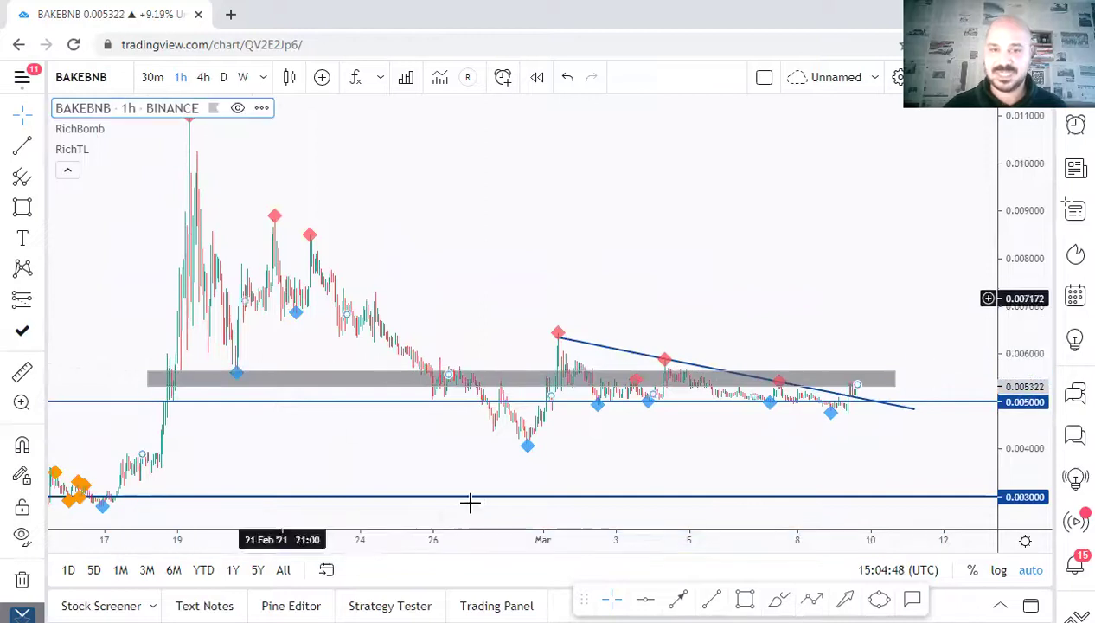
Brush arrows along the price reactions at the grey zone from 20 February to 9 March, and undo them with the zone's last extension.
{"action": "left_click", "coordinate": [777, 598]}
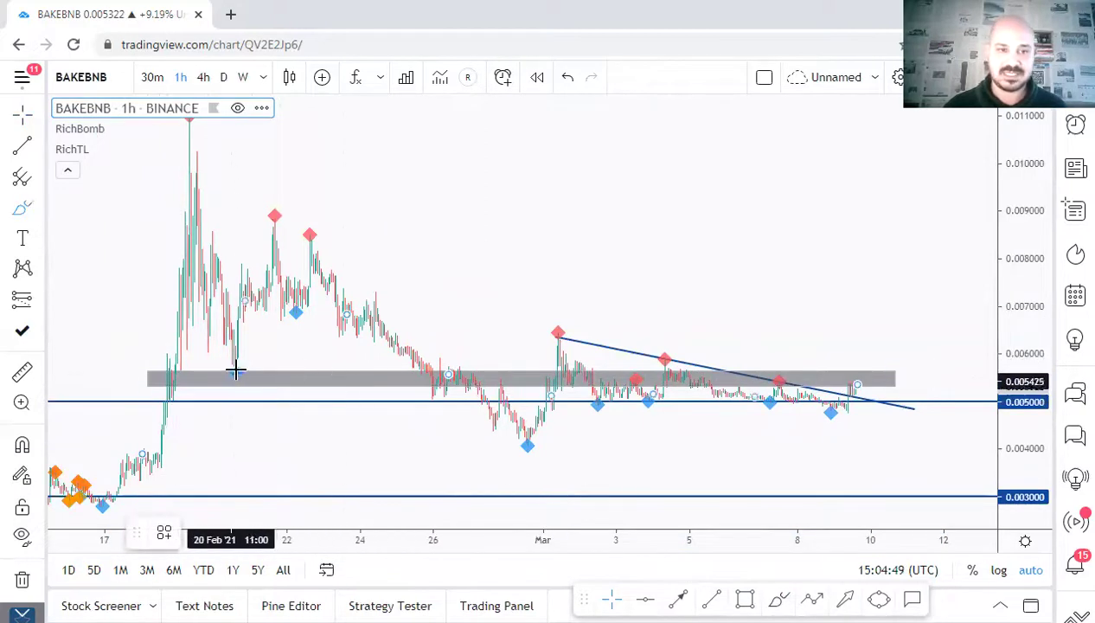
{"action": "mouse_move", "coordinate": [233, 376]}
{"action": "left_mouse_down"}
{"action": "mouse_move", "coordinate": [260, 312]}
{"action": "mouse_move", "coordinate": [264, 320]}
{"action": "left_mouse_up"}
{"action": "mouse_move", "coordinate": [453, 374]}
{"action": "left_mouse_down"}
{"action": "mouse_move", "coordinate": [506, 438]}
{"action": "mouse_move", "coordinate": [528, 445]}
{"action": "mouse_move", "coordinate": [559, 340]}
{"action": "mouse_move", "coordinate": [614, 399]}
{"action": "mouse_move", "coordinate": [790, 384]}
{"action": "mouse_move", "coordinate": [838, 419]}
{"action": "mouse_move", "coordinate": [863, 397]}
{"action": "mouse_move", "coordinate": [839, 389]}
{"action": "mouse_move", "coordinate": [854, 380]}
{"action": "left_mouse_up"}
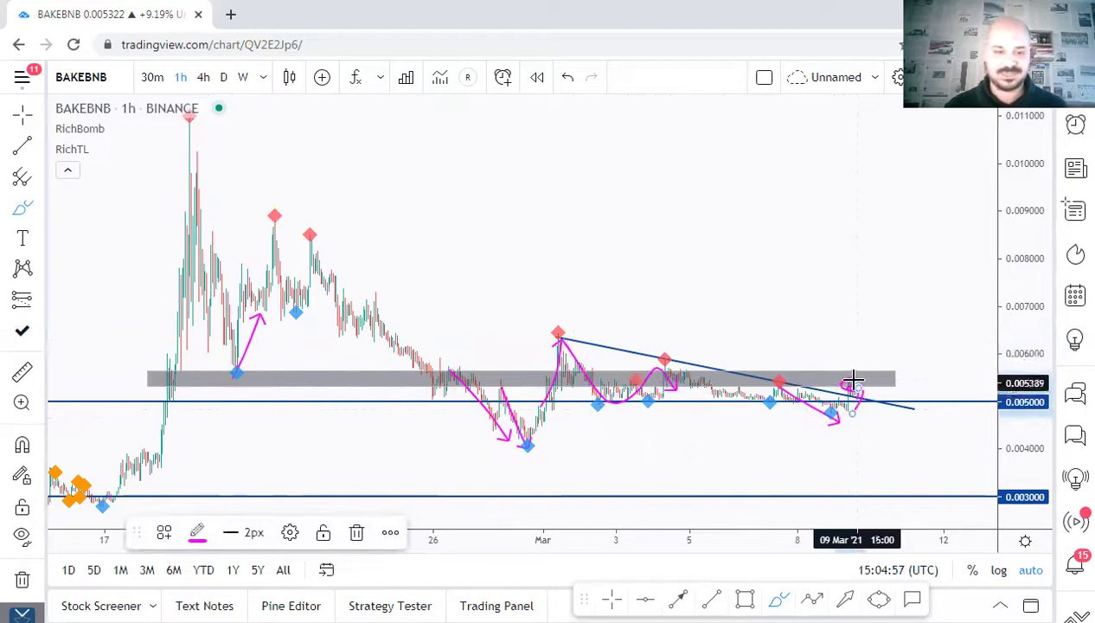
{"action": "key", "text": "ctrl+z"}
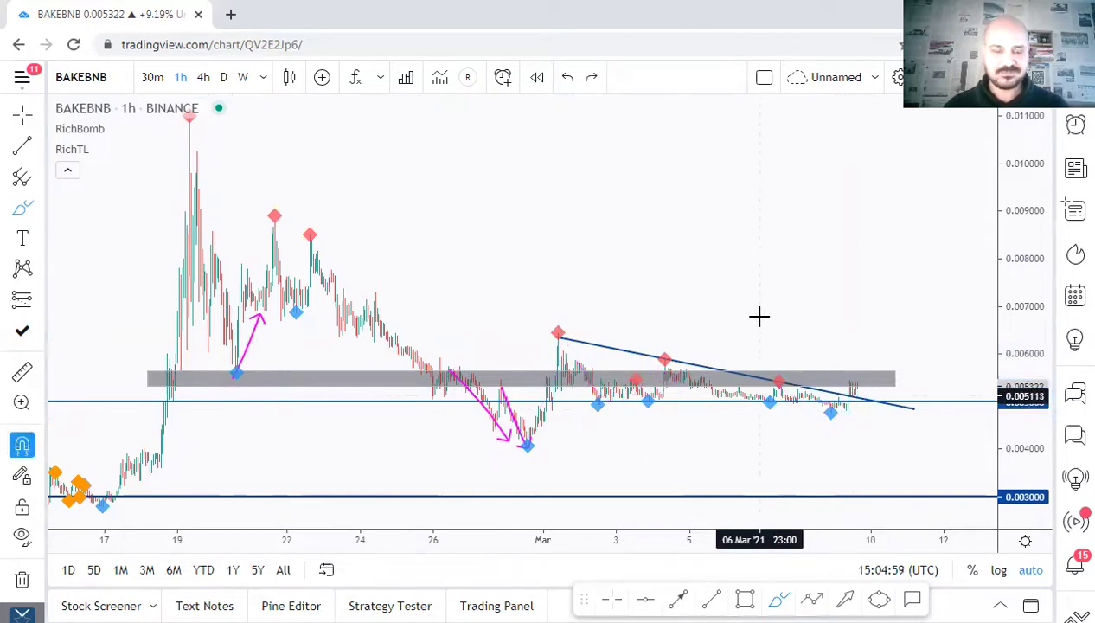
{"action": "key", "text": "ctrl+z"}
{"action": "key", "text": "ctrl+z"}
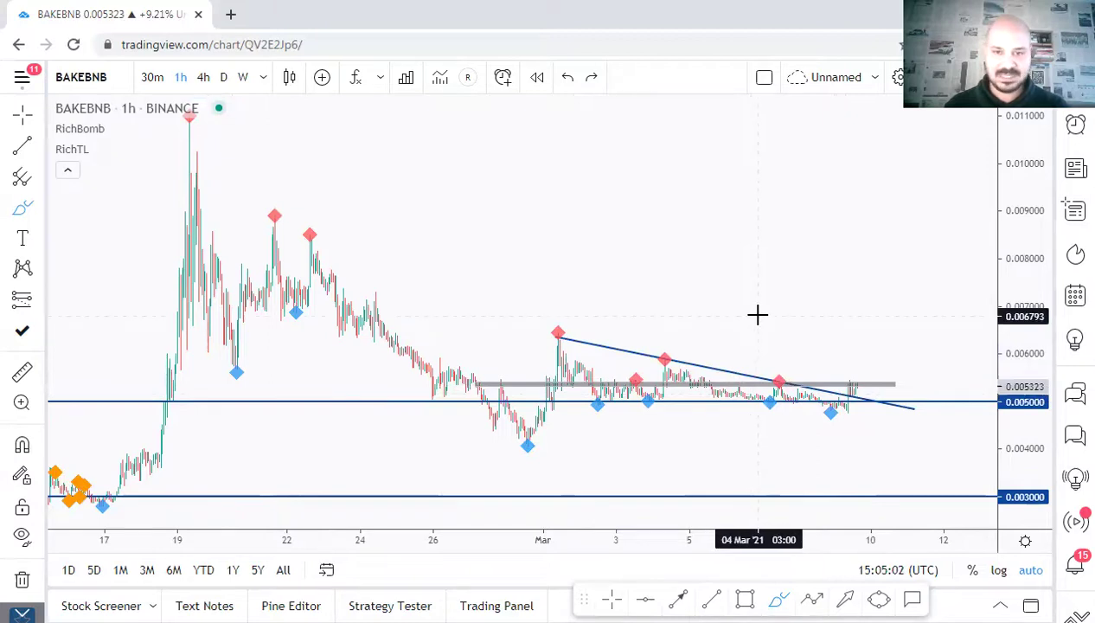
Shorten the grey zone around 0.0054 so that it starts at the 7 March high.
{"action": "key", "text": "Escape"}
{"action": "scroll", "coordinate": [765, 316], "scroll_direction": "up", "scroll_amount": 5}
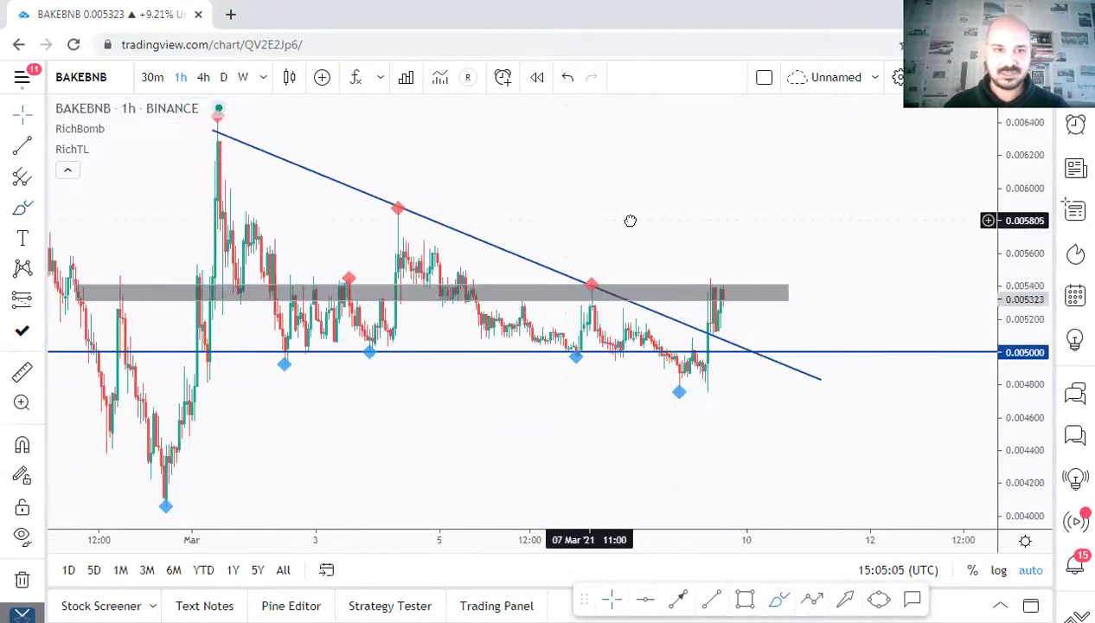
{"action": "left_click_drag", "start_coordinate": [631, 220], "coordinate": [684, 222]}
{"action": "left_click_drag", "start_coordinate": [128, 285], "coordinate": [644, 287]}
{"action": "left_click", "coordinate": [654, 256]}
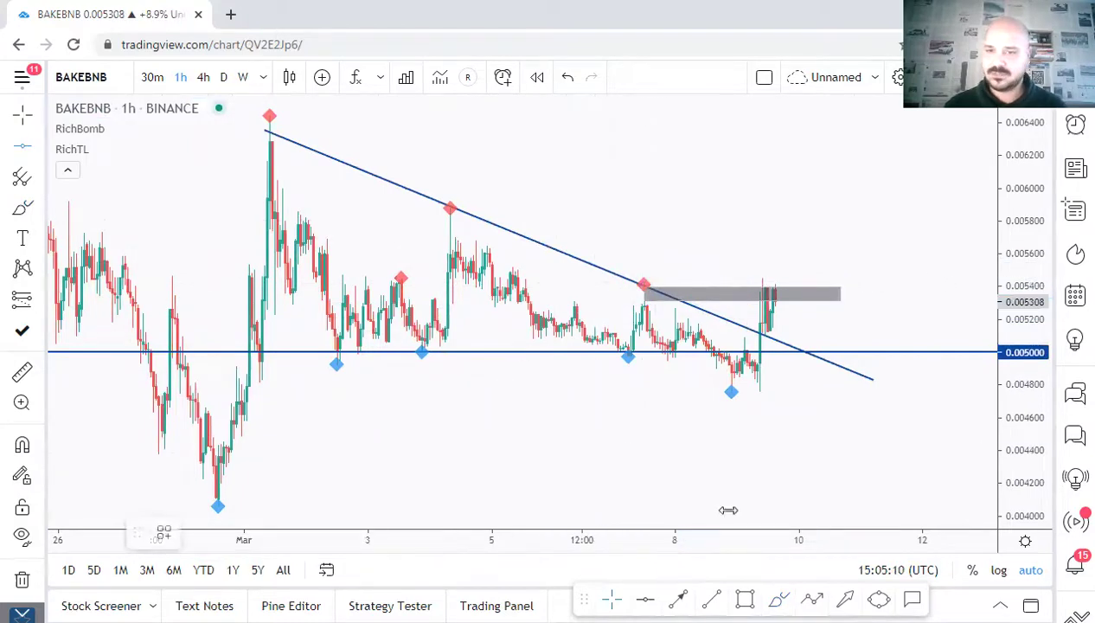
{"action": "left_click", "coordinate": [696, 403]}
{"action": "right_click", "coordinate": [700, 403]}
{"action": "left_click", "coordinate": [601, 447]}
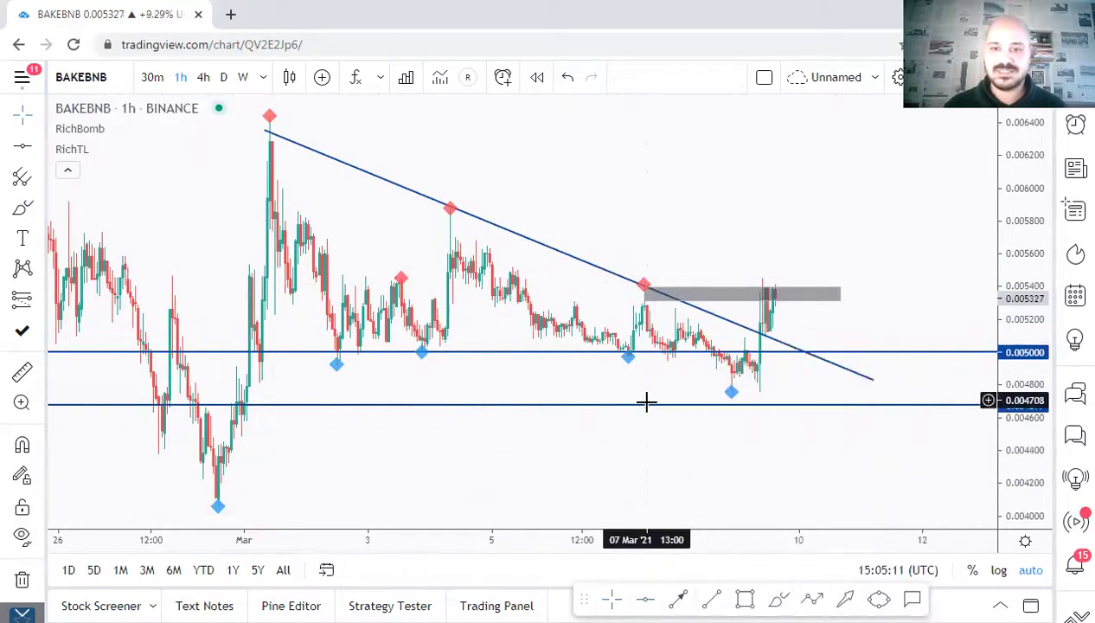
{"action": "left_click", "coordinate": [693, 407]}
{"action": "key", "text": "Delete"}
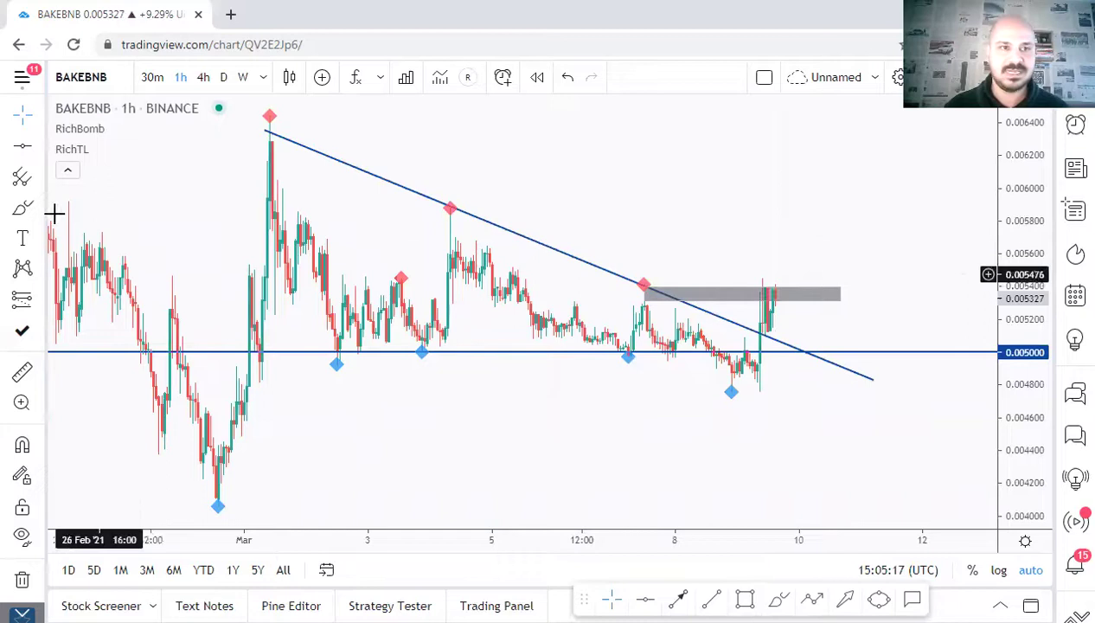
Draw a horizontal ray starting above the 7 March high and set its price to 0.005500.
{"action": "left_click", "coordinate": [40, 146]}
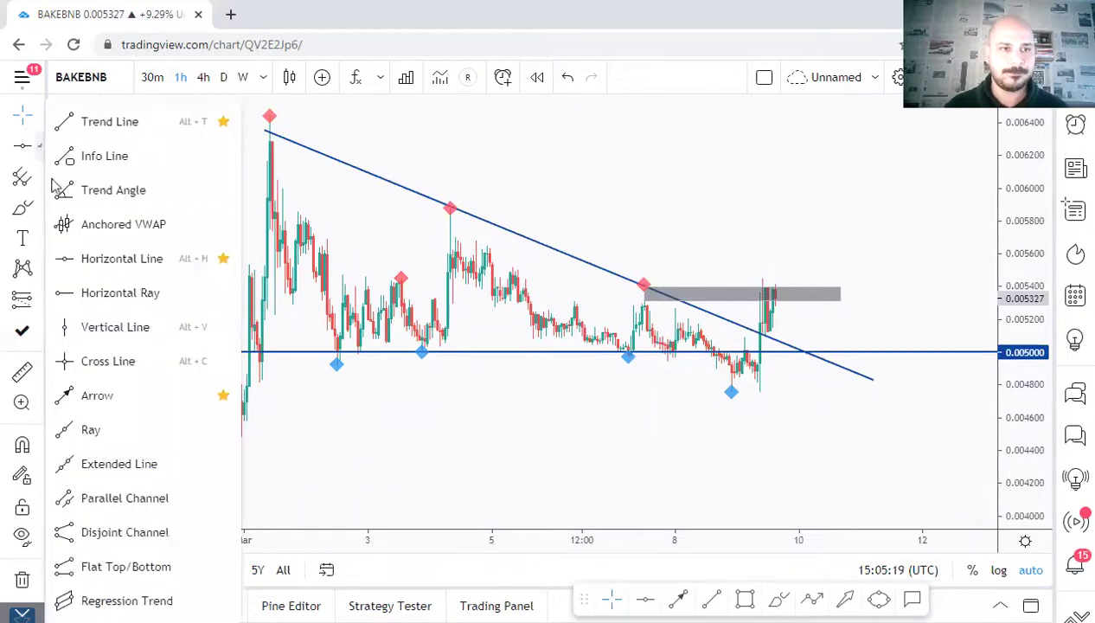
{"action": "left_click", "coordinate": [112, 295]}
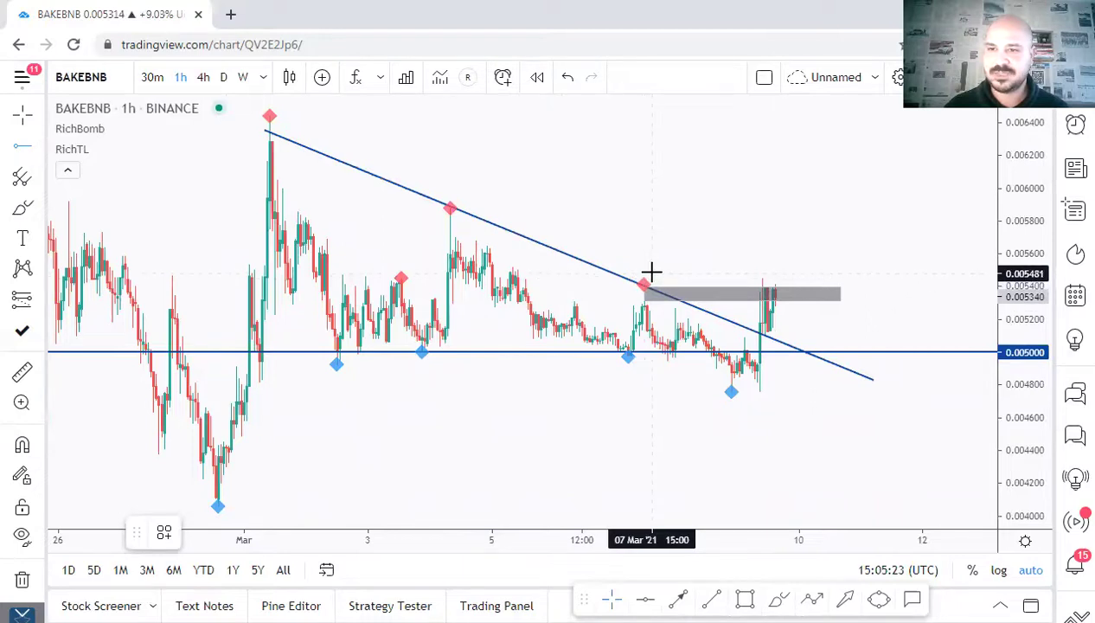
{"action": "left_click", "coordinate": [649, 269]}
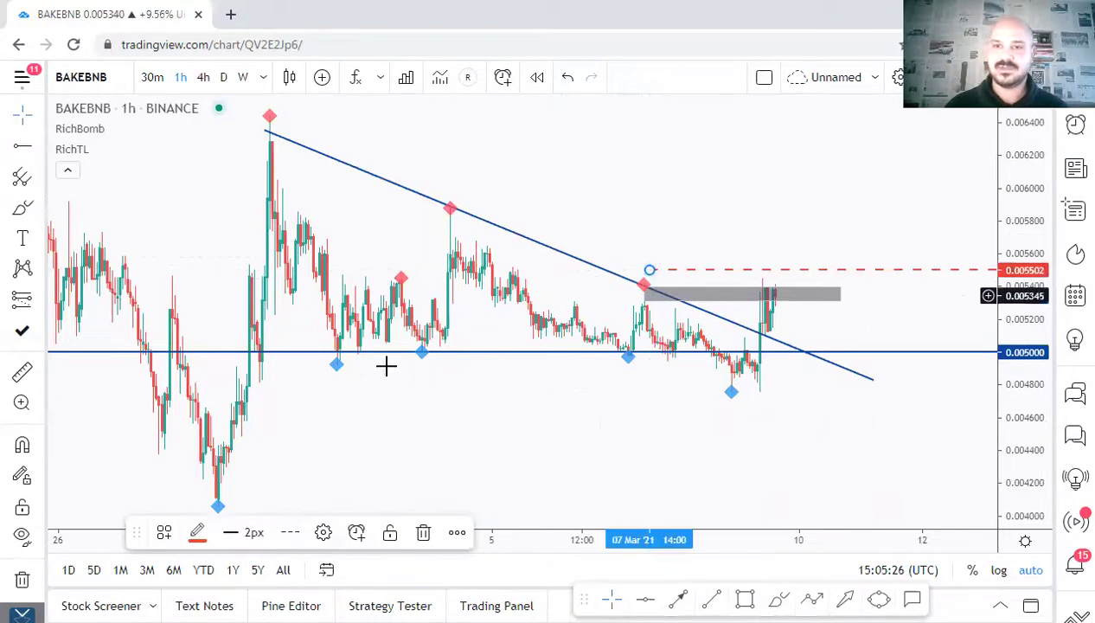
{"action": "left_click_drag", "start_coordinate": [644, 270], "coordinate": [641, 269]}
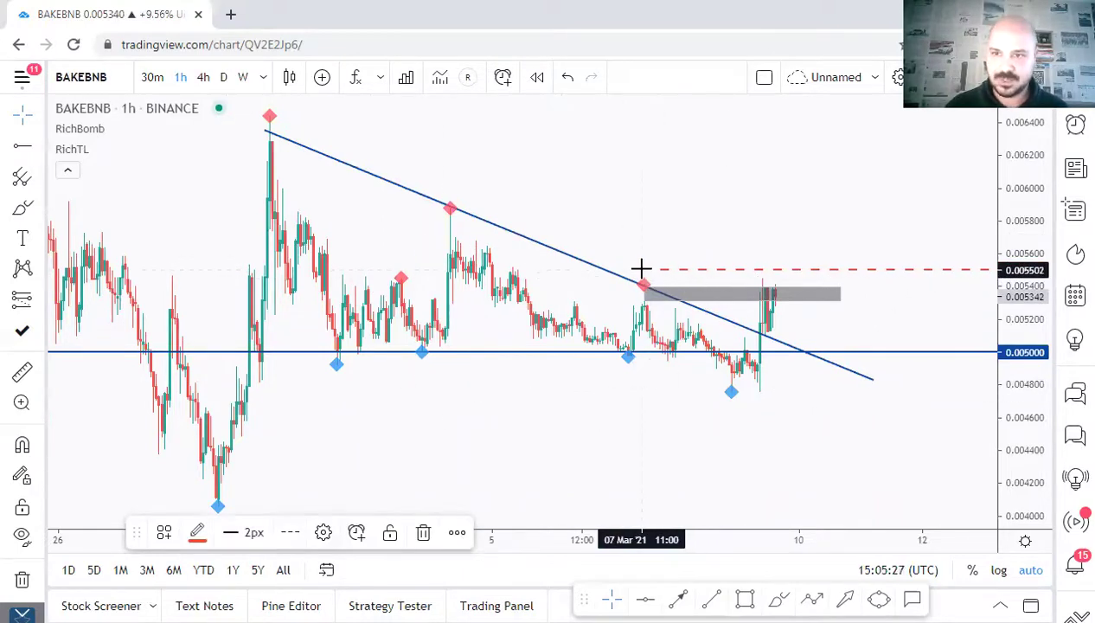
{"action": "double_click", "coordinate": [690, 270]}
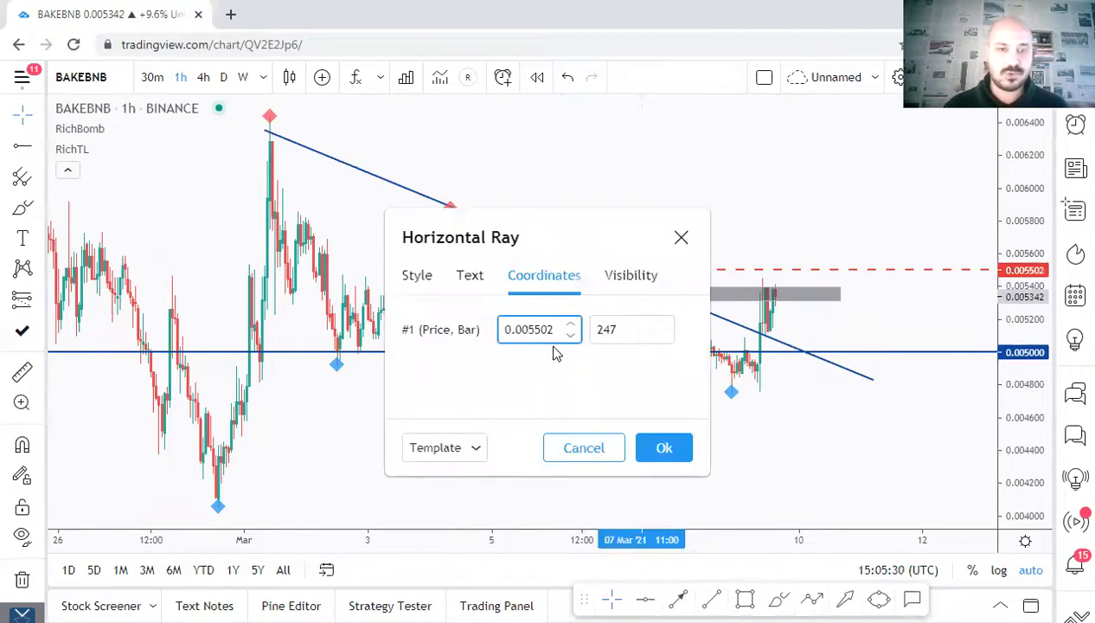
{"action": "left_click", "coordinate": [667, 441]}
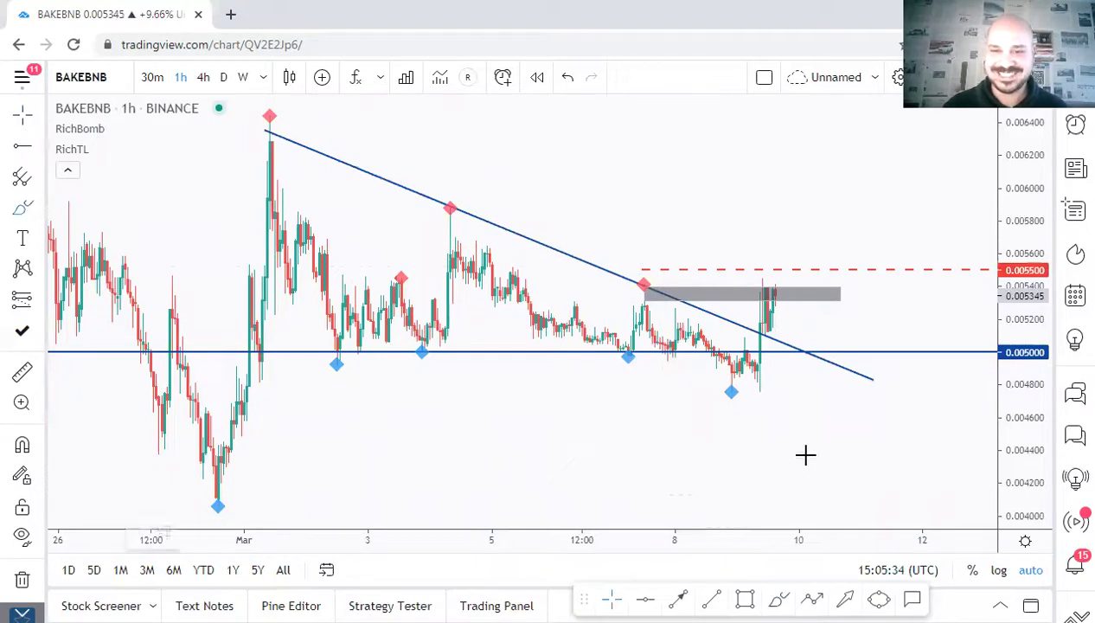
Brush an upward arrow from the latest candle through the 0.005500 ray to about 0.0056.
{"action": "left_click_drag", "start_coordinate": [775, 297], "coordinate": [783, 262]}
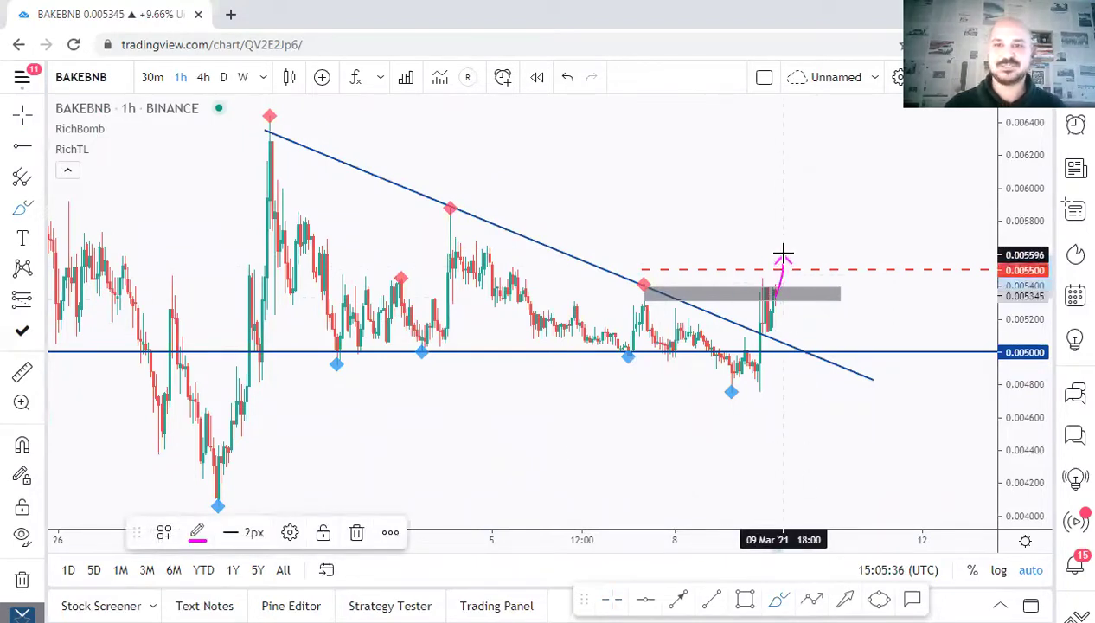
{"action": "left_click", "coordinate": [729, 225]}
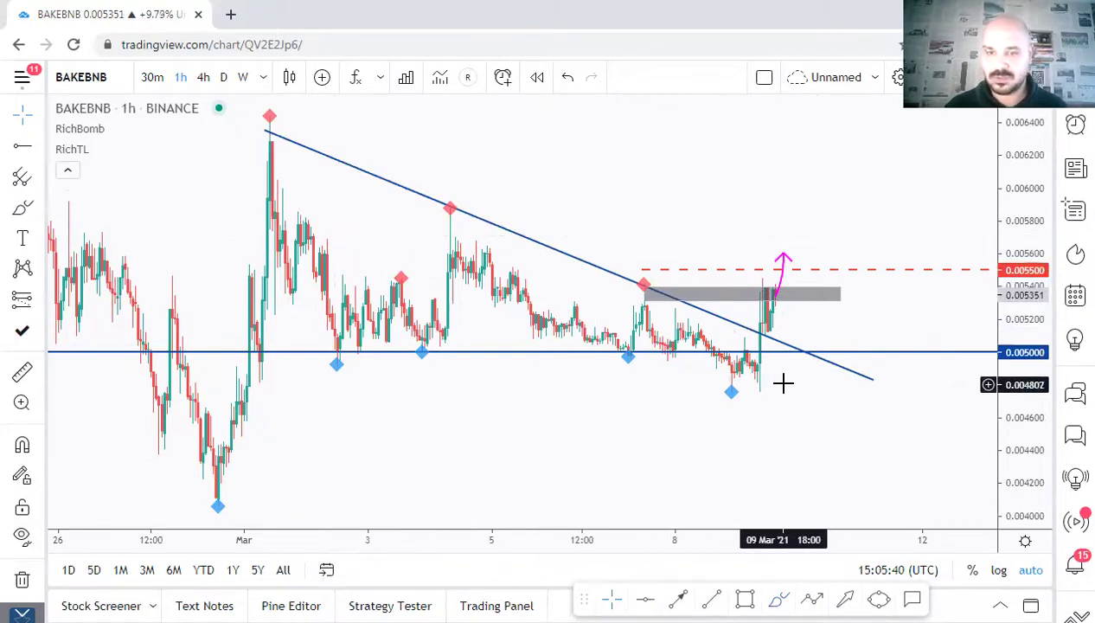
Brush a falling path from the latest candle through 0.005 with a pullback and a drop towards 0.003, and undo it.
{"action": "left_click_drag", "start_coordinate": [603, 210], "coordinate": [575, 208]}
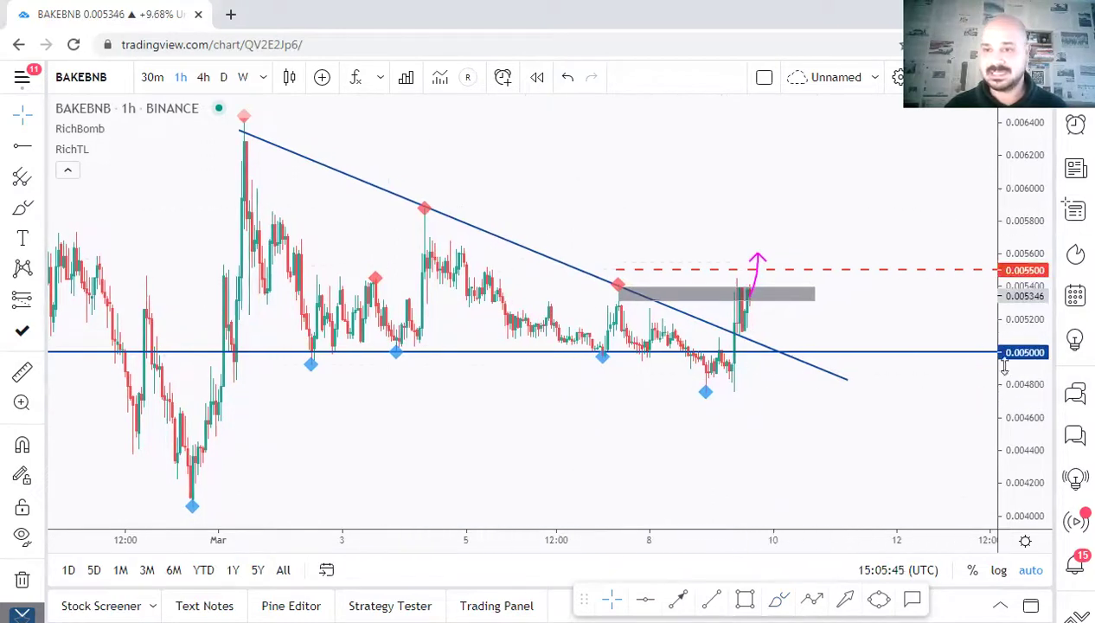
{"action": "left_click_drag", "start_coordinate": [1023, 371], "coordinate": [1031, 471]}
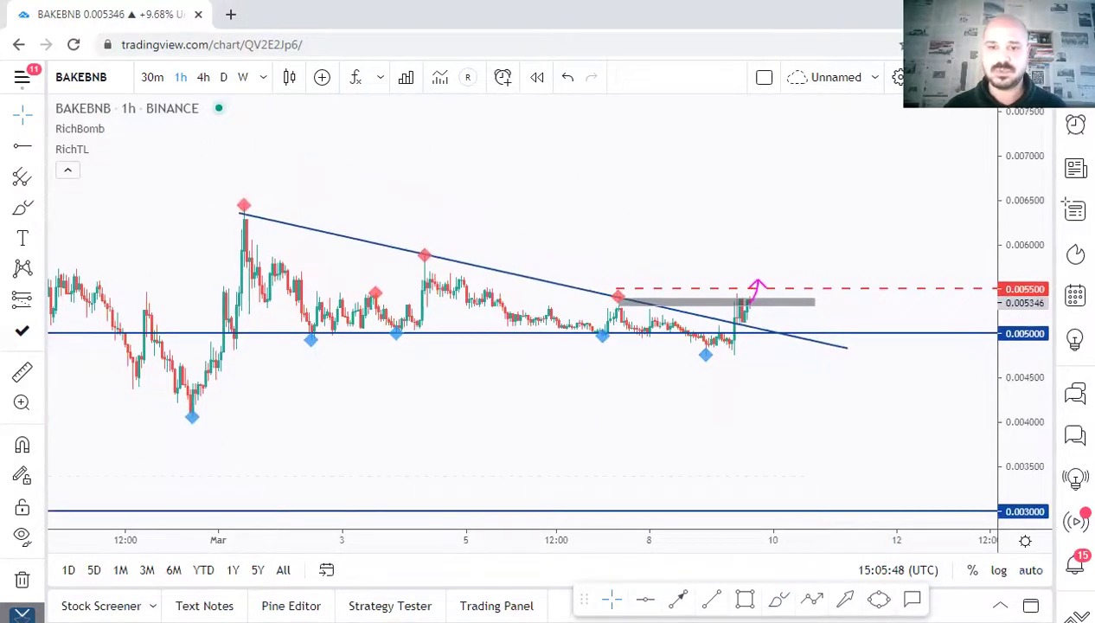
{"action": "left_click", "coordinate": [778, 597]}
{"action": "left_click_drag", "start_coordinate": [751, 301], "coordinate": [772, 397]}
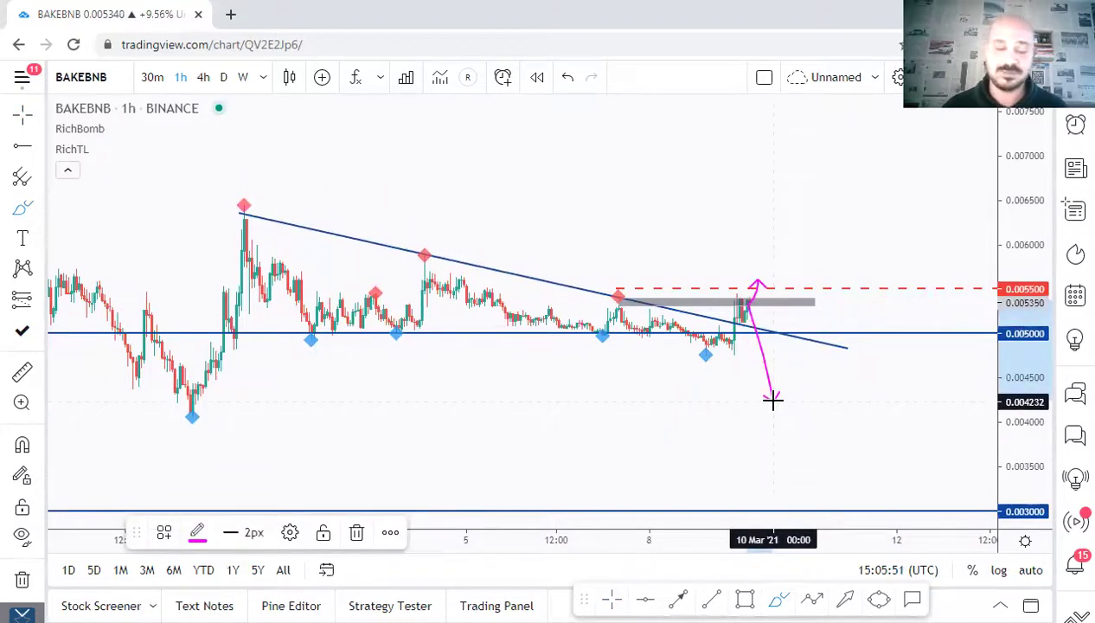
{"action": "mouse_move", "coordinate": [784, 383]}
{"action": "left_mouse_down"}
{"action": "mouse_move", "coordinate": [843, 486]}
{"action": "mouse_move", "coordinate": [811, 489]}
{"action": "mouse_move", "coordinate": [822, 482]}
{"action": "left_mouse_up"}
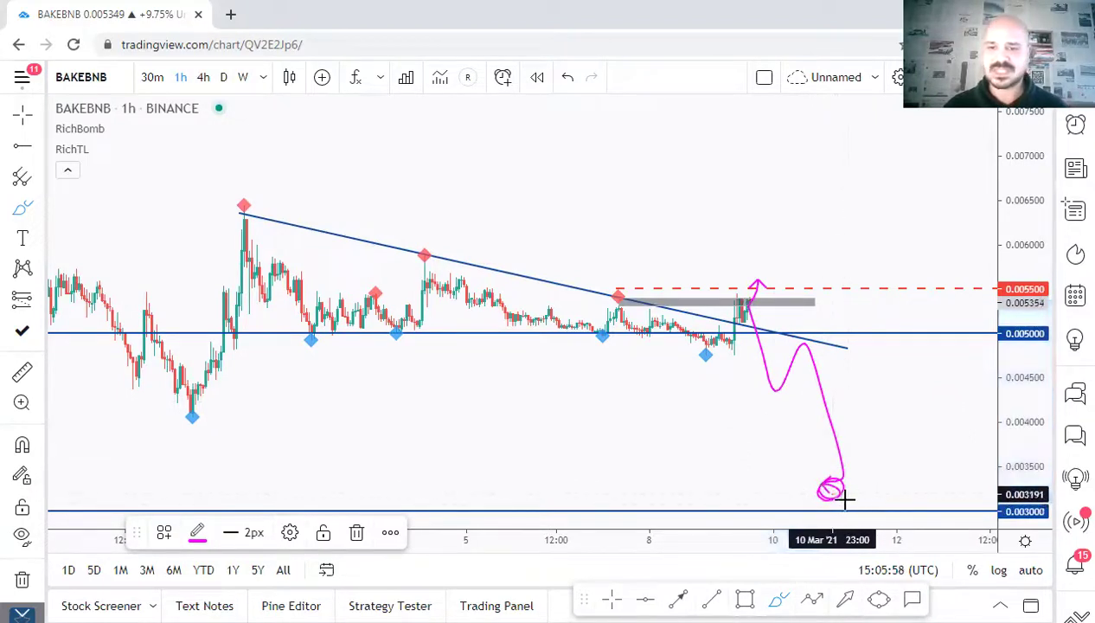
{"action": "key", "text": "ctrl+z"}
{"action": "key", "text": "ctrl+z"}
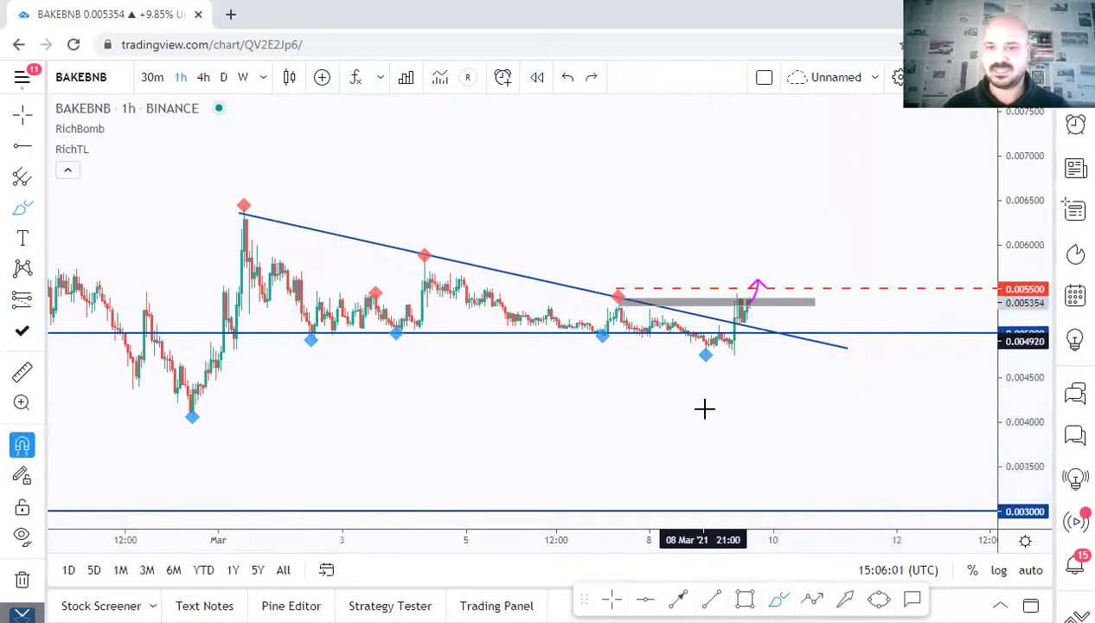
{"action": "key", "text": "ctrl+z"}
{"action": "left_click_drag", "start_coordinate": [632, 415], "coordinate": [623, 311]}
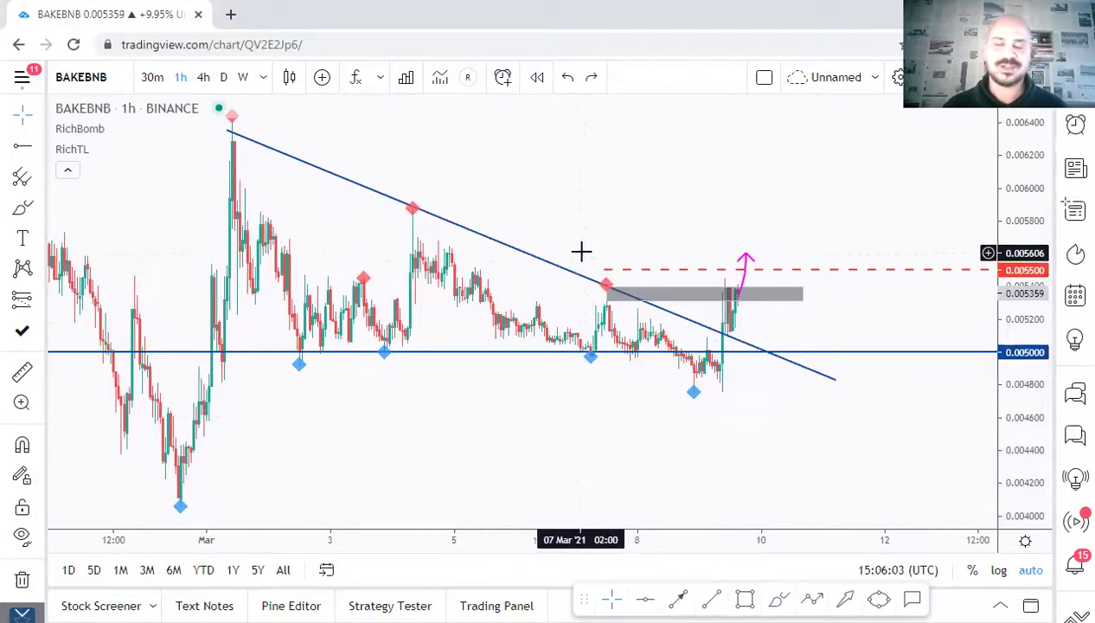